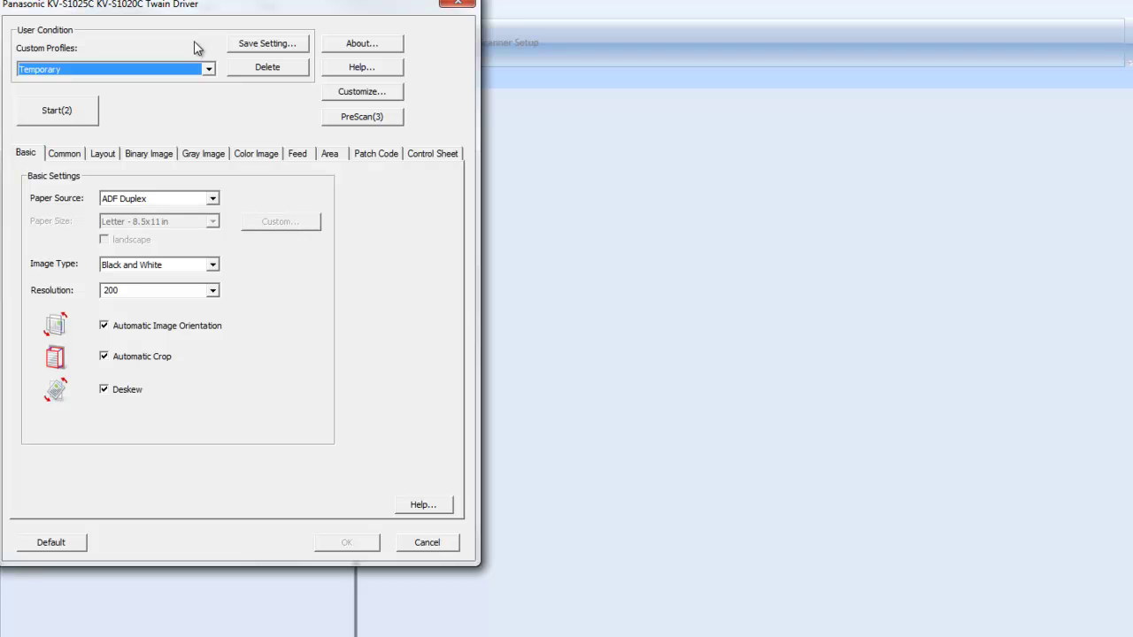
Choose the custom profile Duplex - Blank Page Removal in the scanner driver and start the scan.
{"action": "left_click_drag", "start_coordinate": [198, 9], "coordinate": [474, 100]}
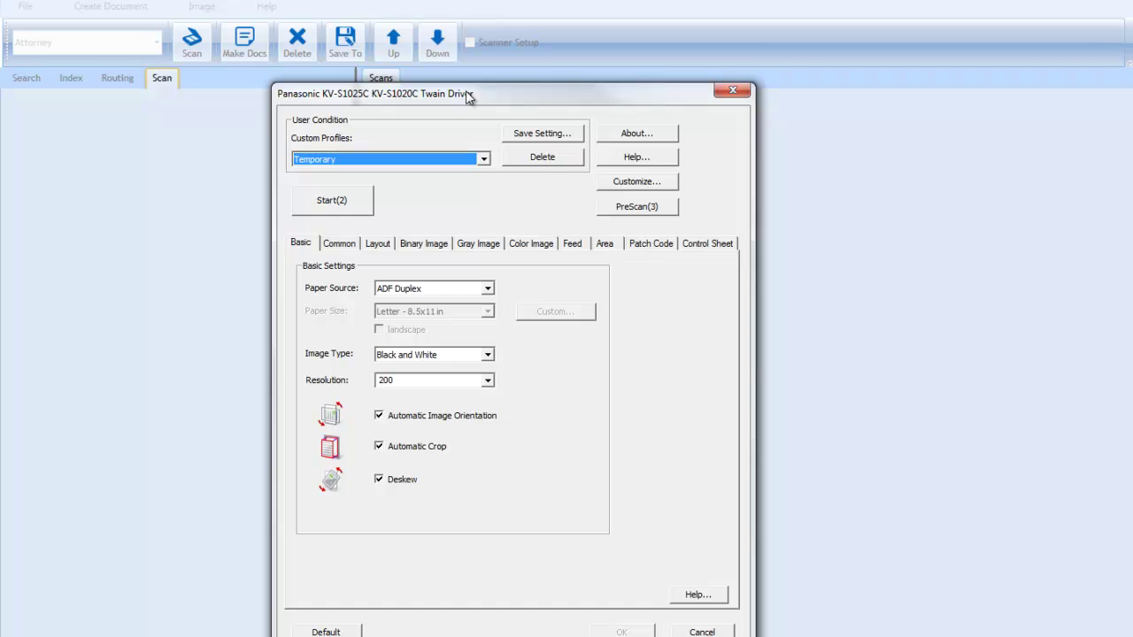
{"action": "left_click_drag", "start_coordinate": [472, 100], "coordinate": [498, 65]}
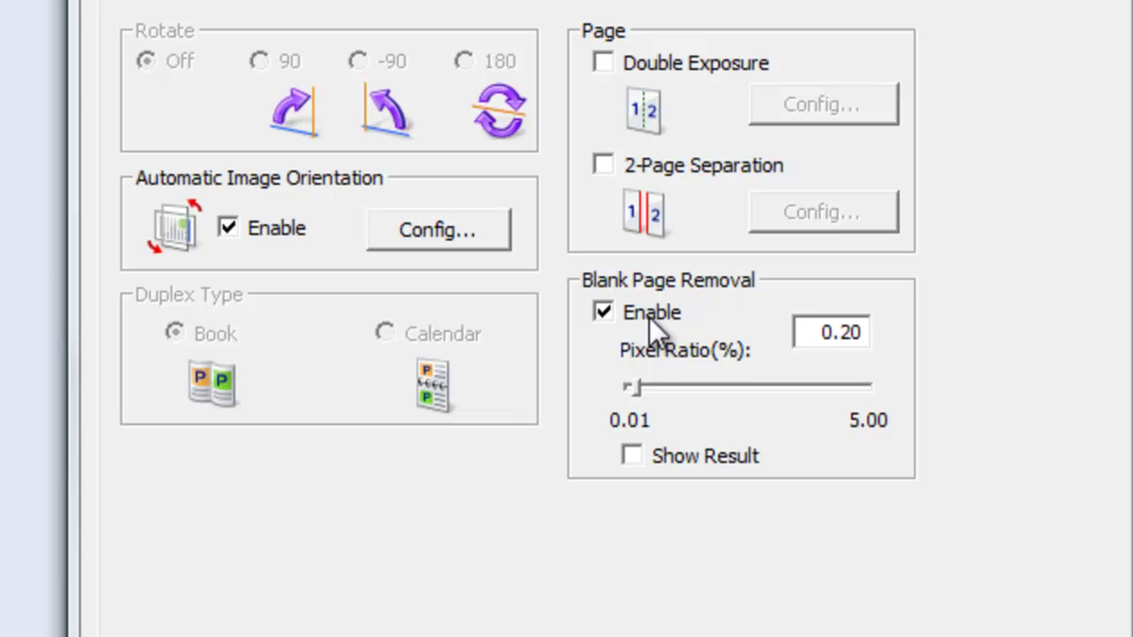
{"action": "left_click", "coordinate": [512, 137]}
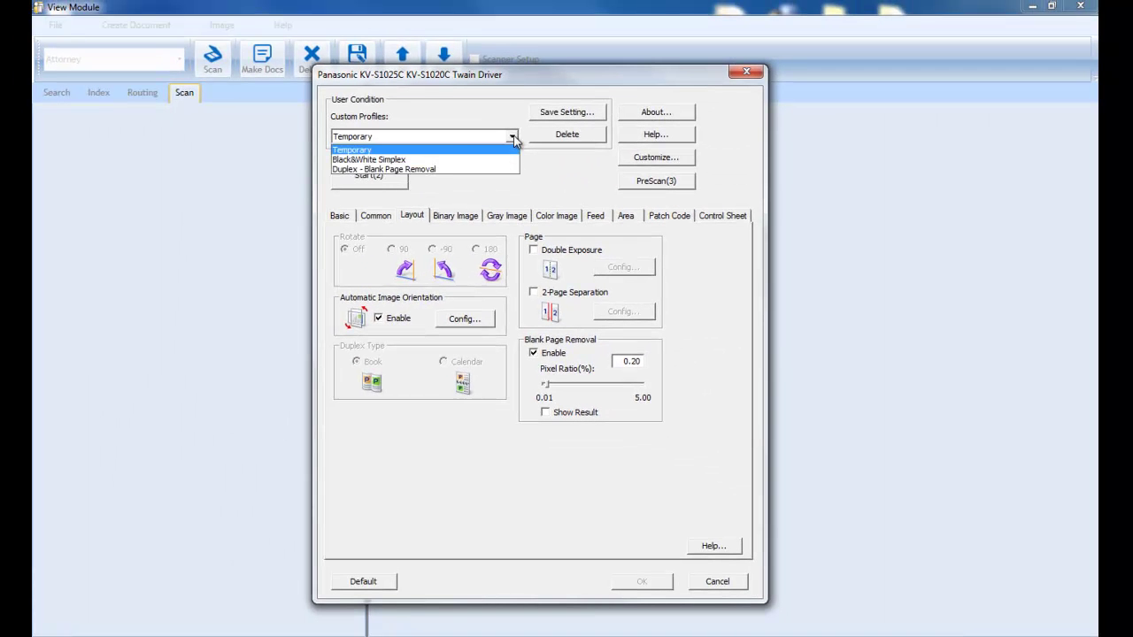
{"action": "left_click", "coordinate": [443, 168]}
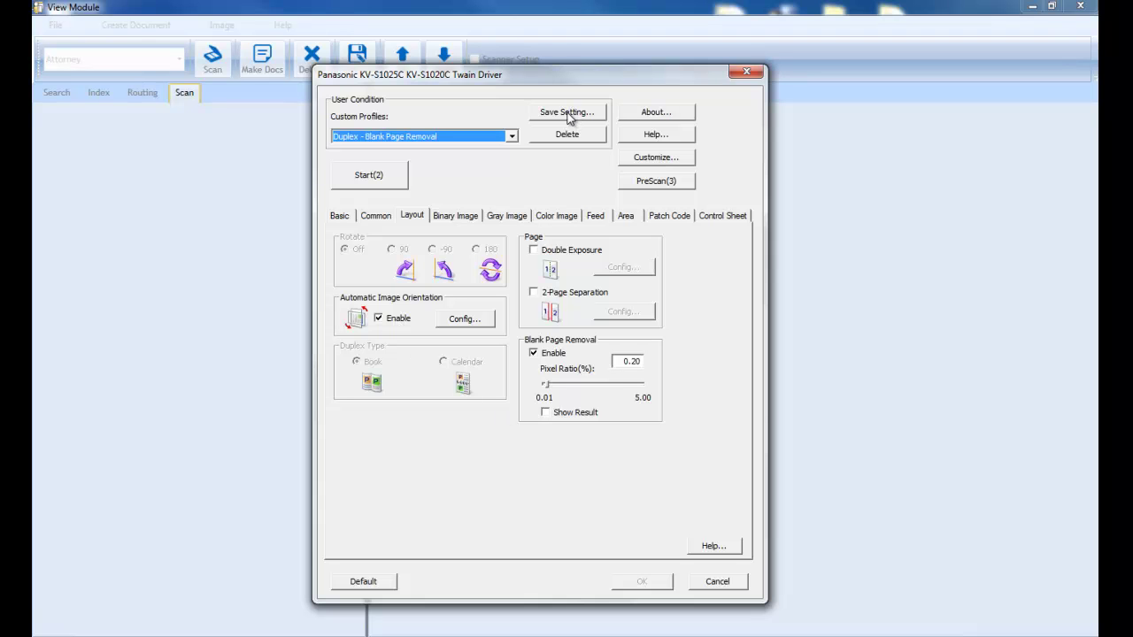
{"action": "left_click", "coordinate": [512, 137]}
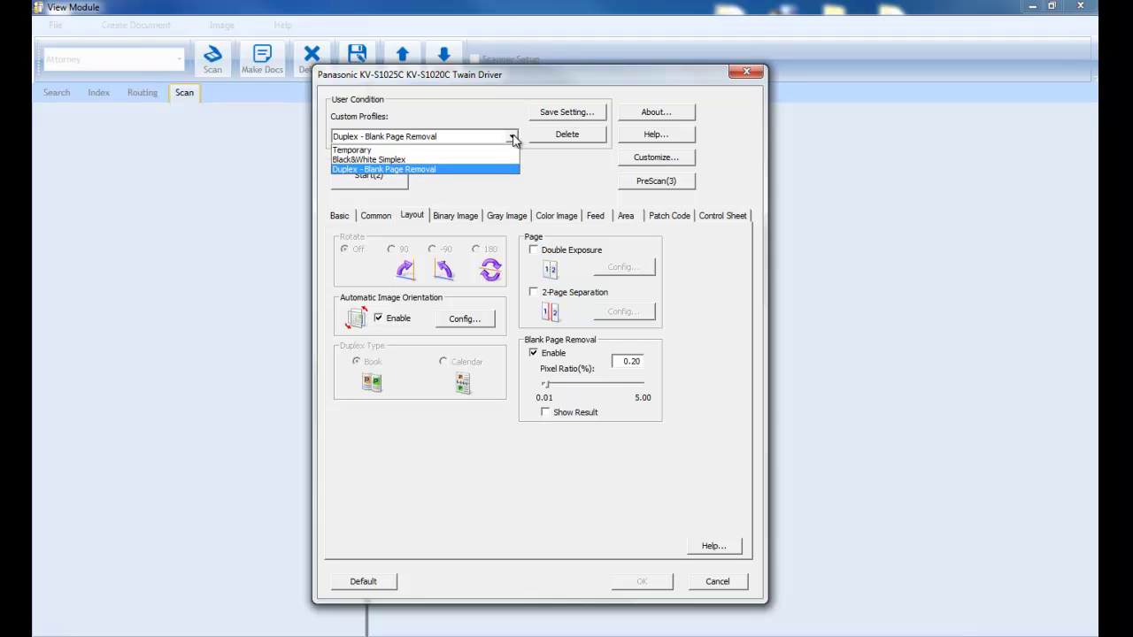
{"action": "left_click", "coordinate": [512, 137]}
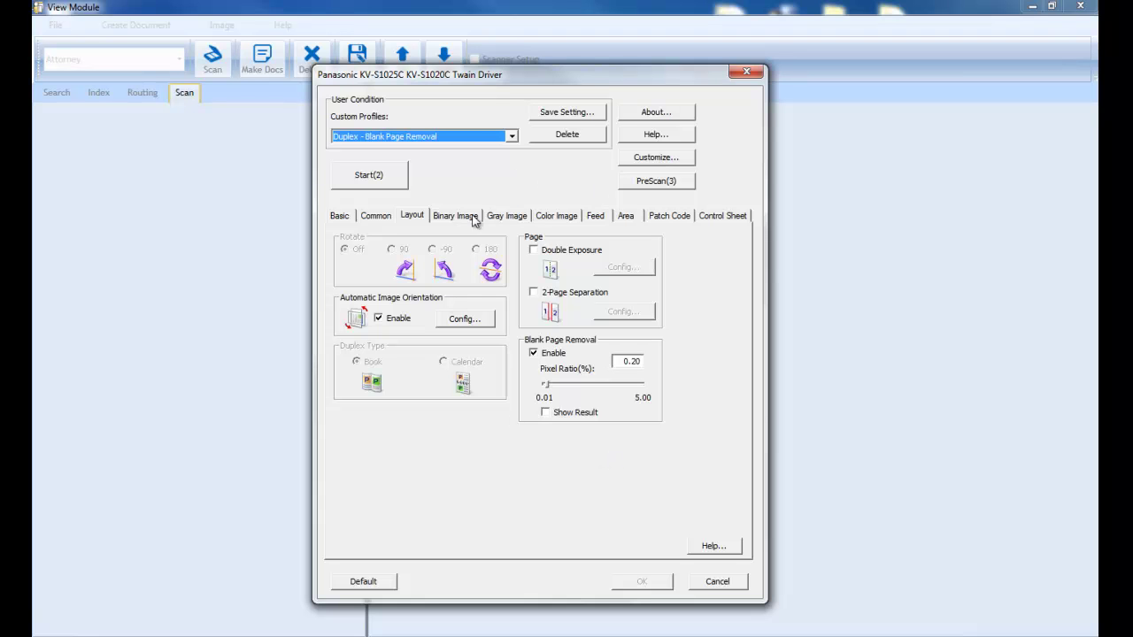
{"action": "left_click_drag", "start_coordinate": [490, 77], "coordinate": [626, 95]}
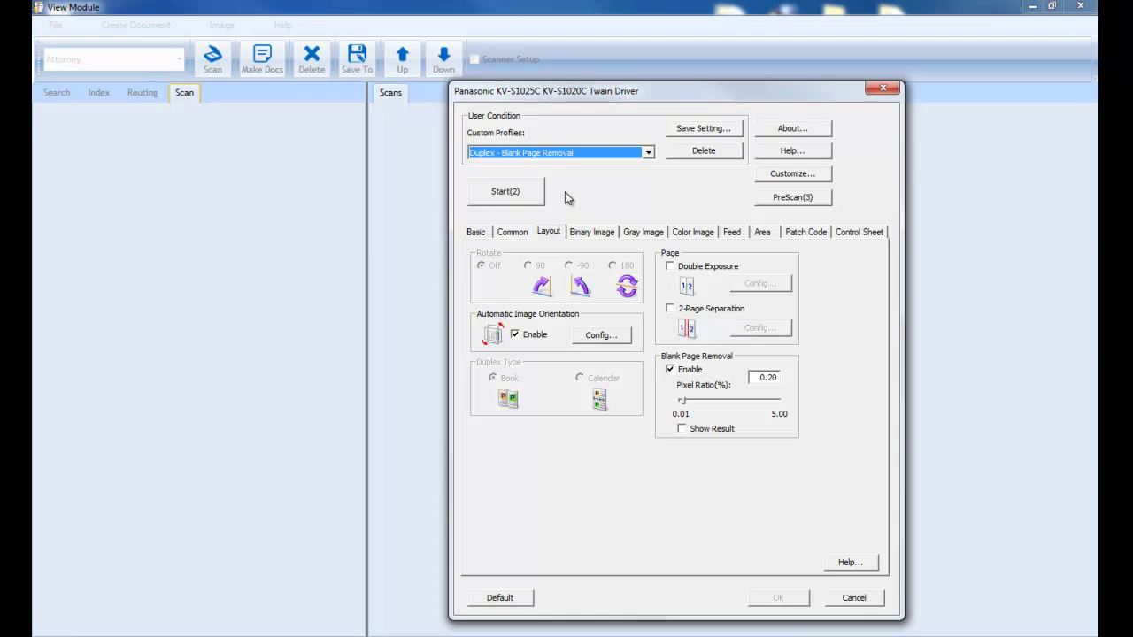
{"action": "left_click", "coordinate": [510, 193]}
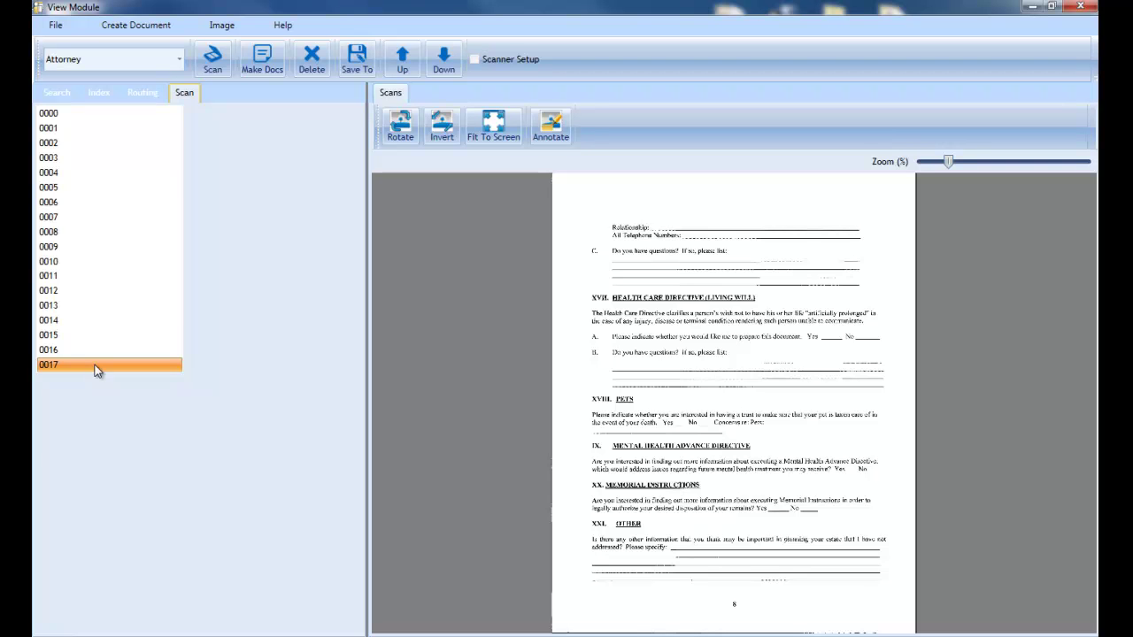
Review the scanned pages one by one from 0000 to 0005.
{"action": "left_click", "coordinate": [87, 118]}
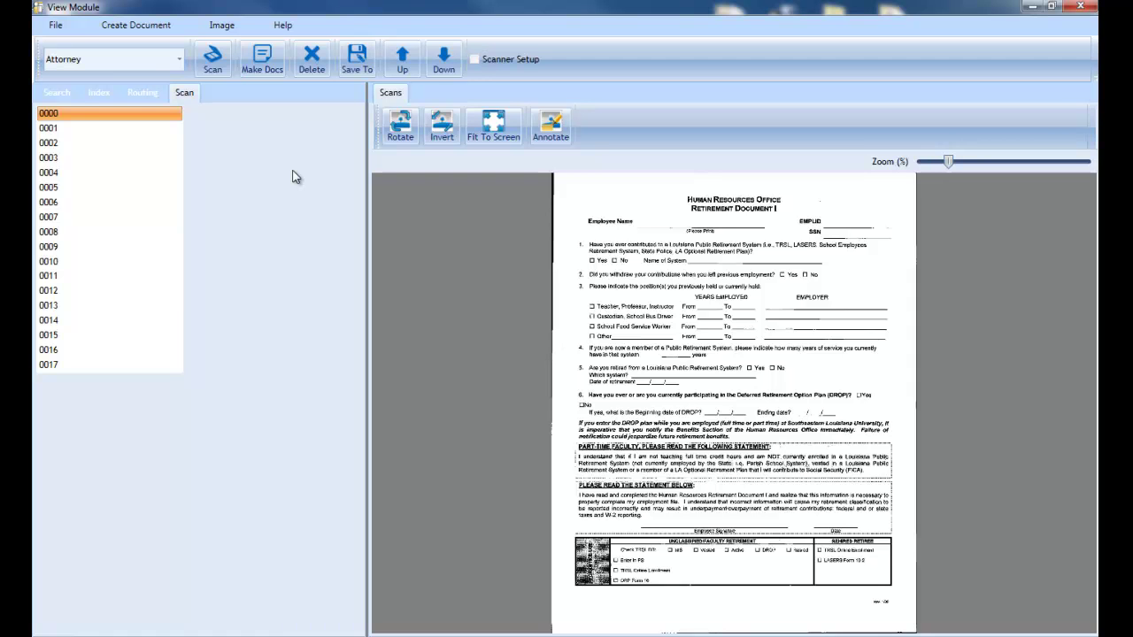
{"action": "key", "text": "Down"}
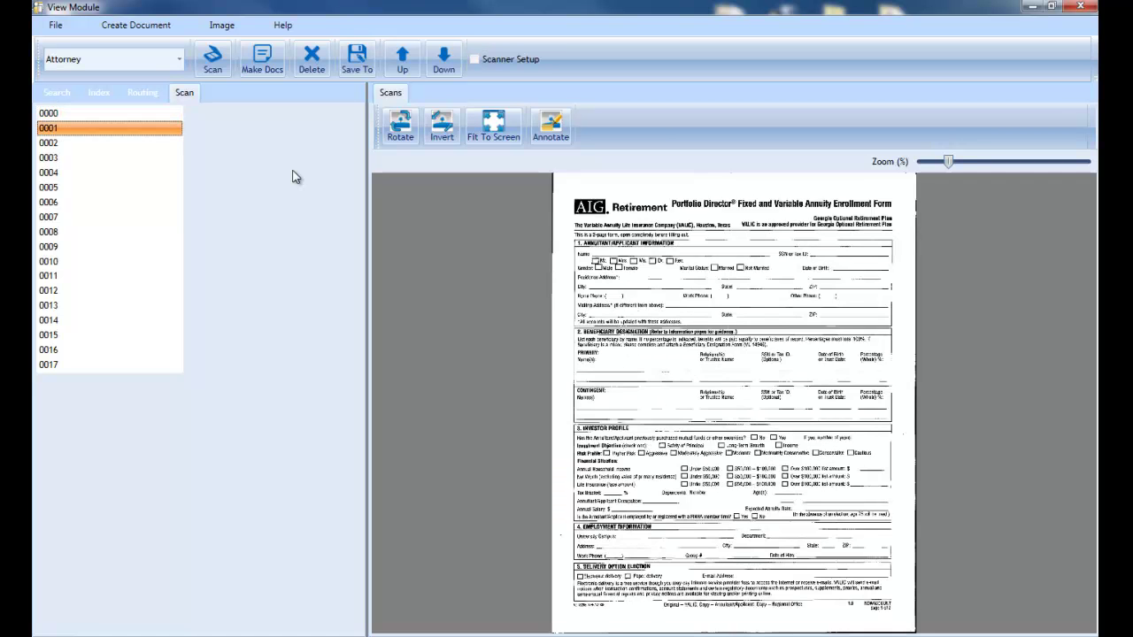
{"action": "key", "text": "Down"}
{"action": "key", "text": "Down"}
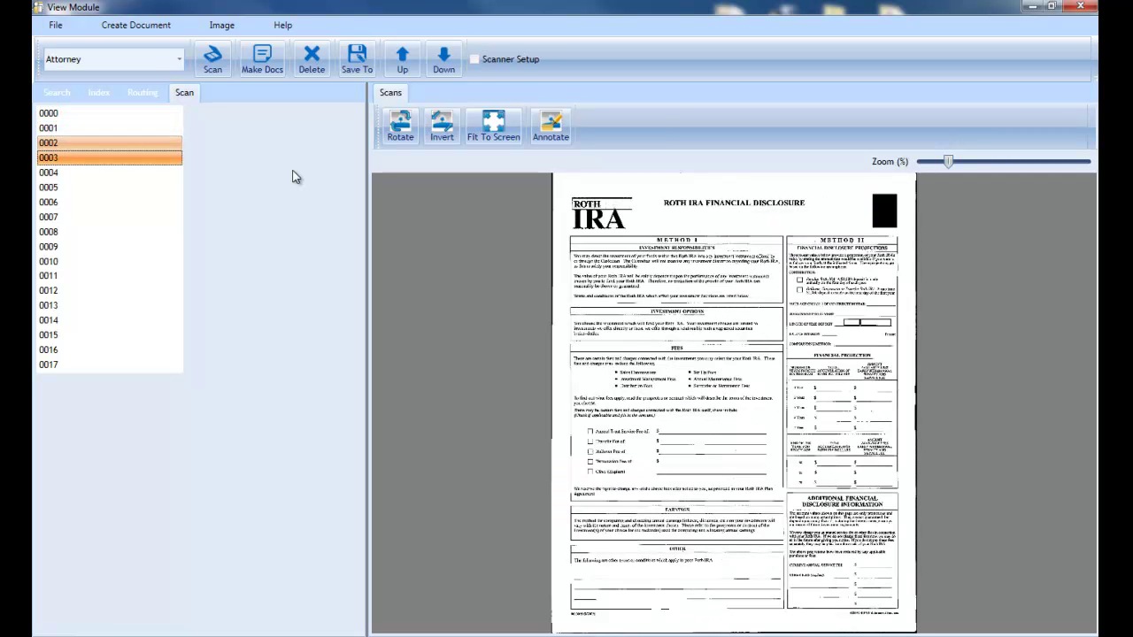
{"action": "key", "text": "Down"}
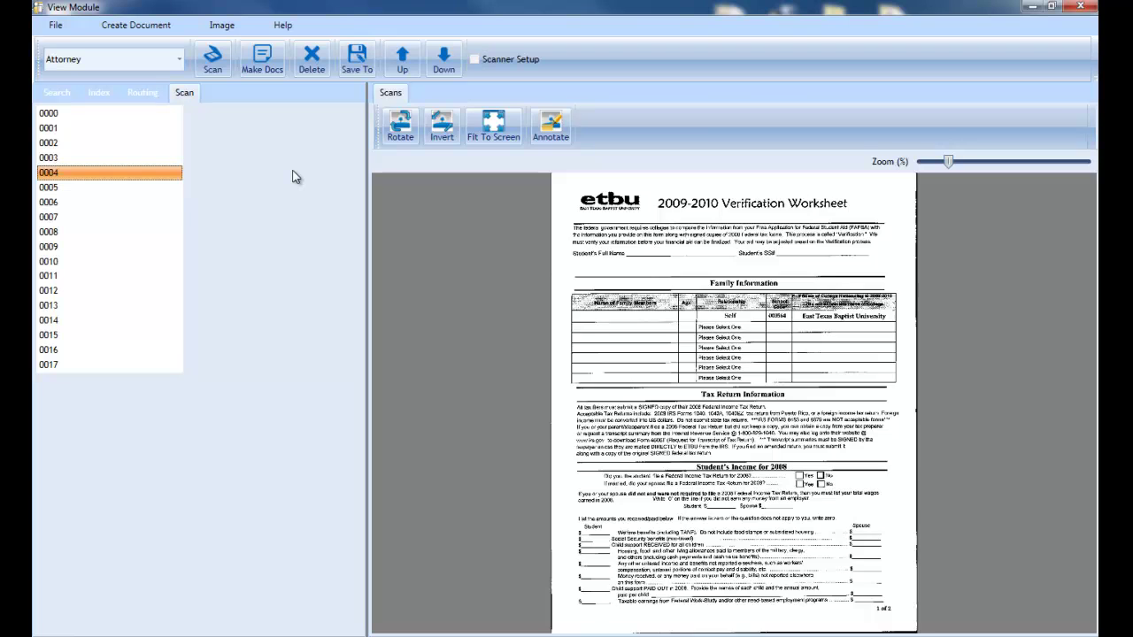
{"action": "key", "text": "Down"}
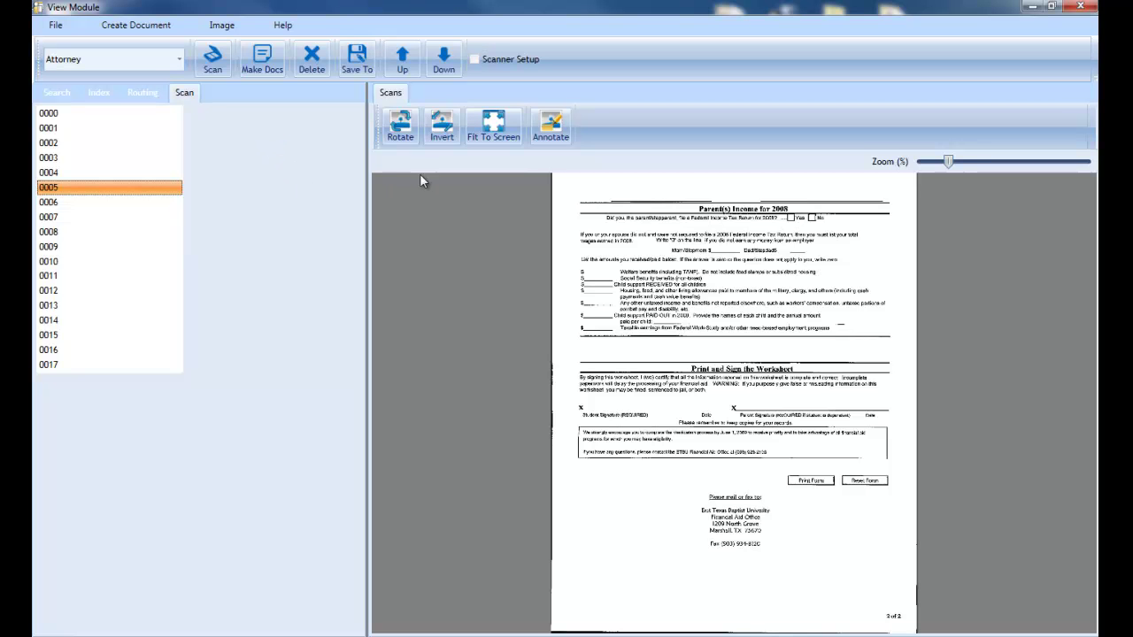
Rotate scanned page 0005 through a full turn in four quarter-turns.
{"action": "left_click", "coordinate": [400, 135]}
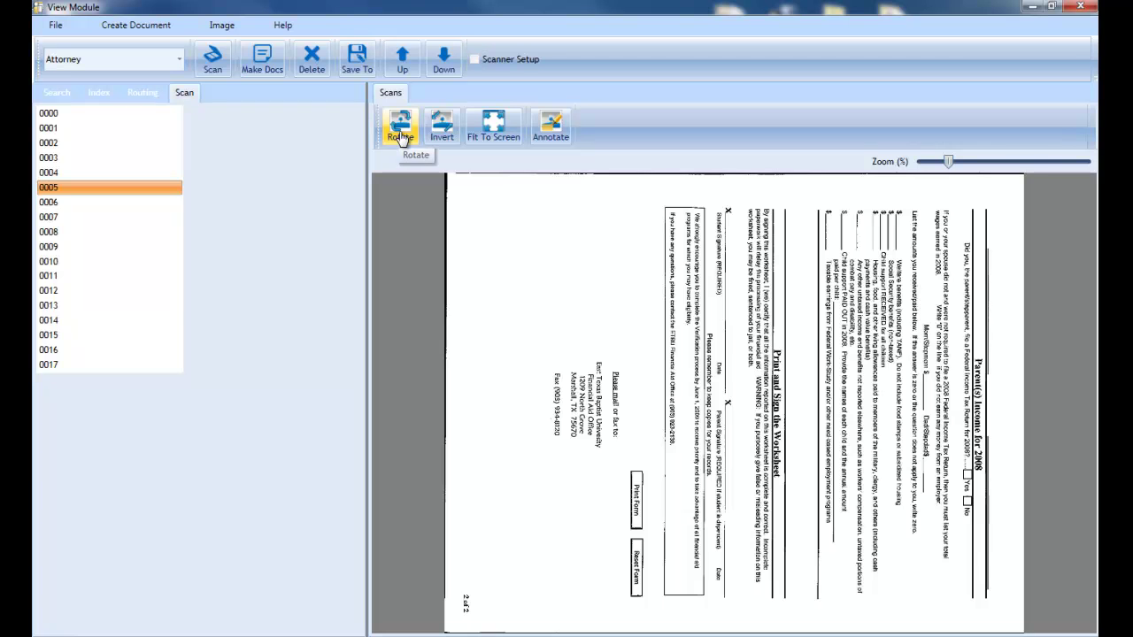
{"action": "left_click", "coordinate": [400, 134]}
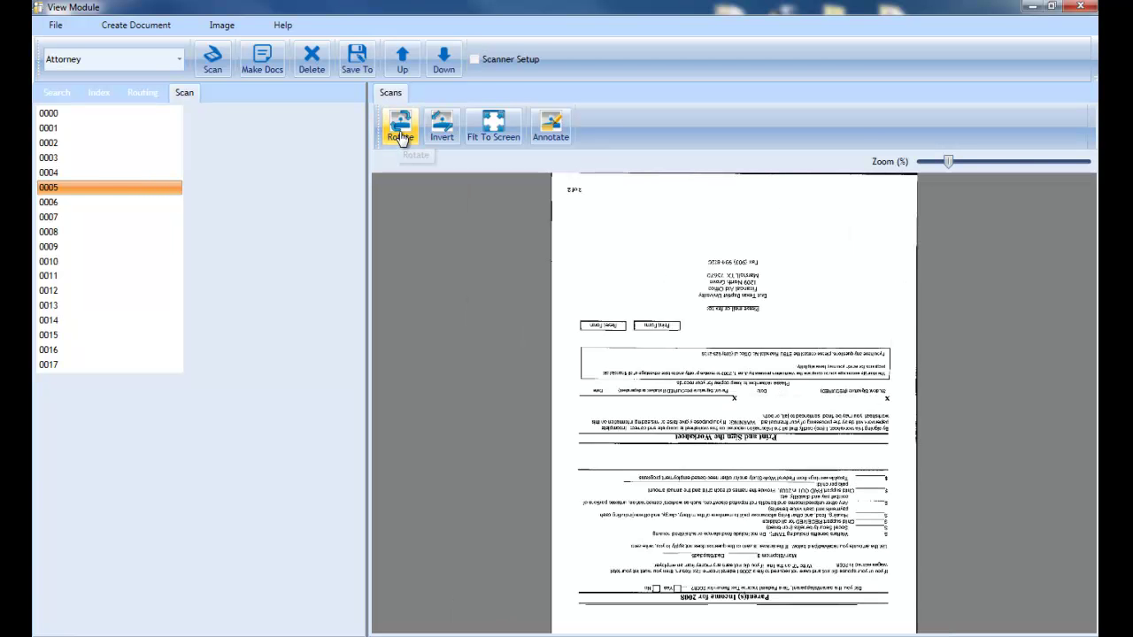
{"action": "left_click", "coordinate": [400, 134]}
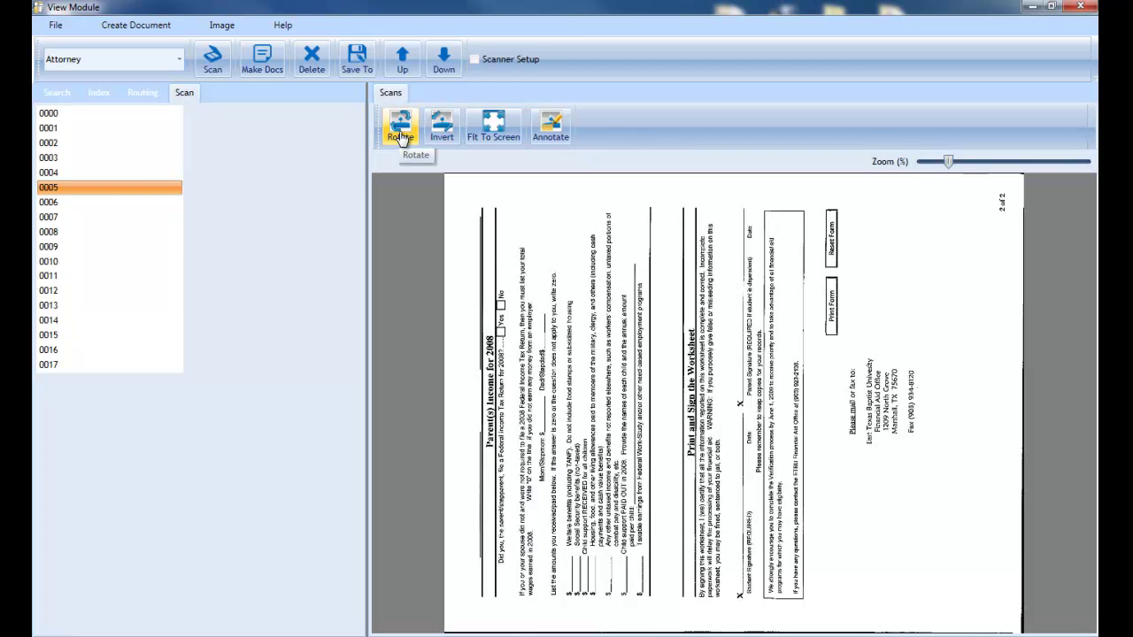
{"action": "left_click", "coordinate": [400, 134]}
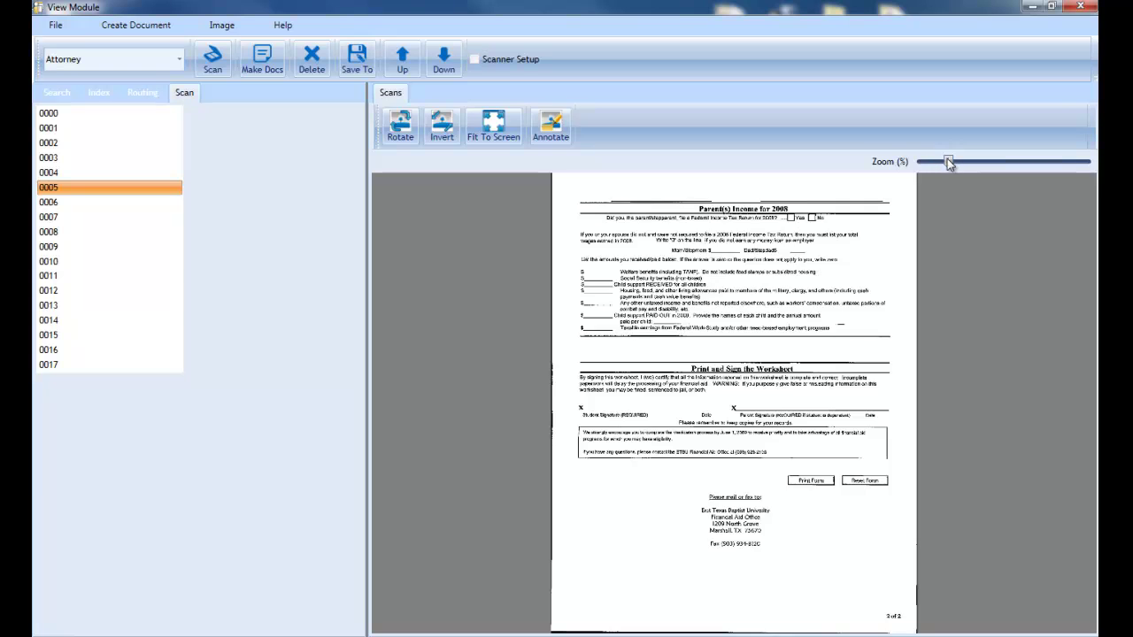
Invert the colours of scanned page 0005 and inspect it enlarged from its upper part.
{"action": "left_click_drag", "start_coordinate": [949, 163], "coordinate": [975, 162]}
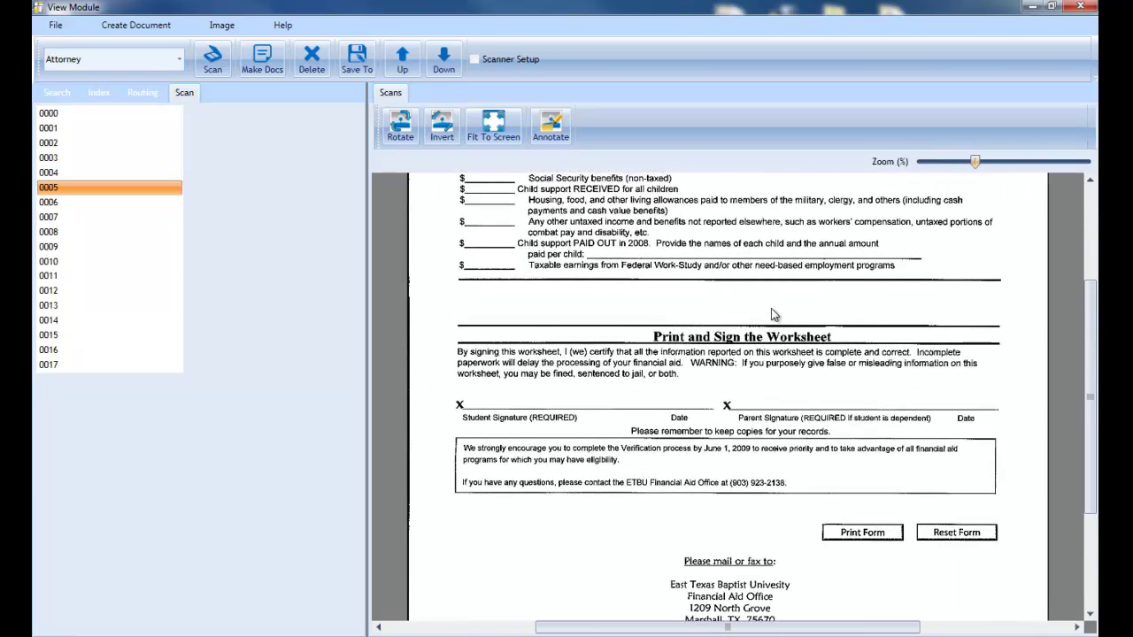
{"action": "scroll", "coordinate": [773, 310], "scroll_direction": "up", "scroll_amount": 1}
{"action": "scroll", "coordinate": [772, 310], "scroll_direction": "up", "scroll_amount": 1}
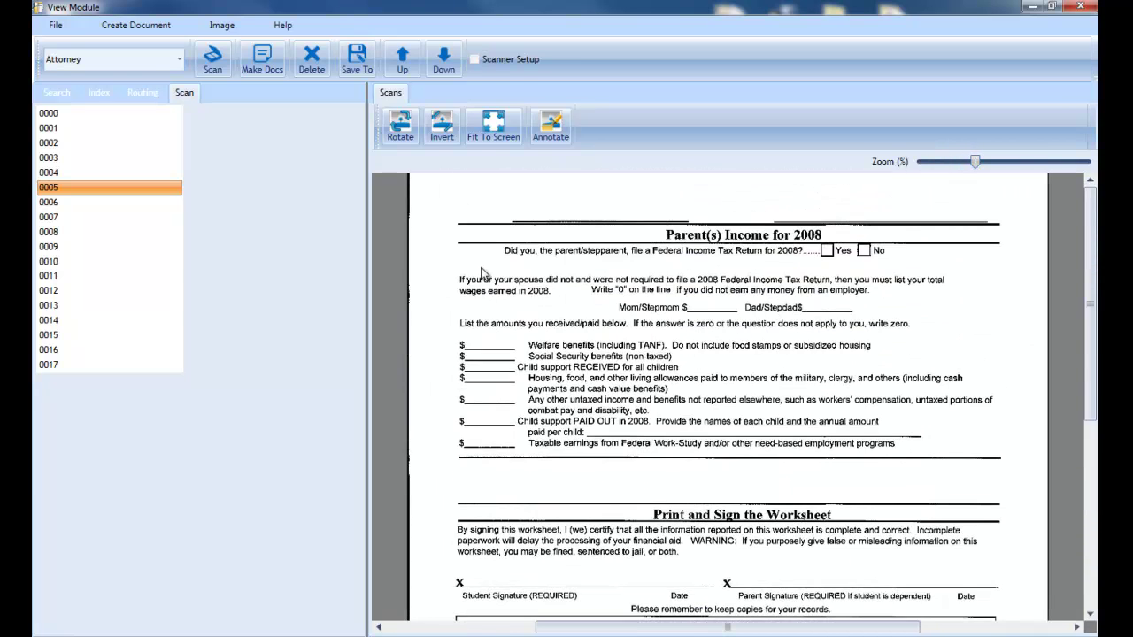
{"action": "left_click", "coordinate": [441, 126]}
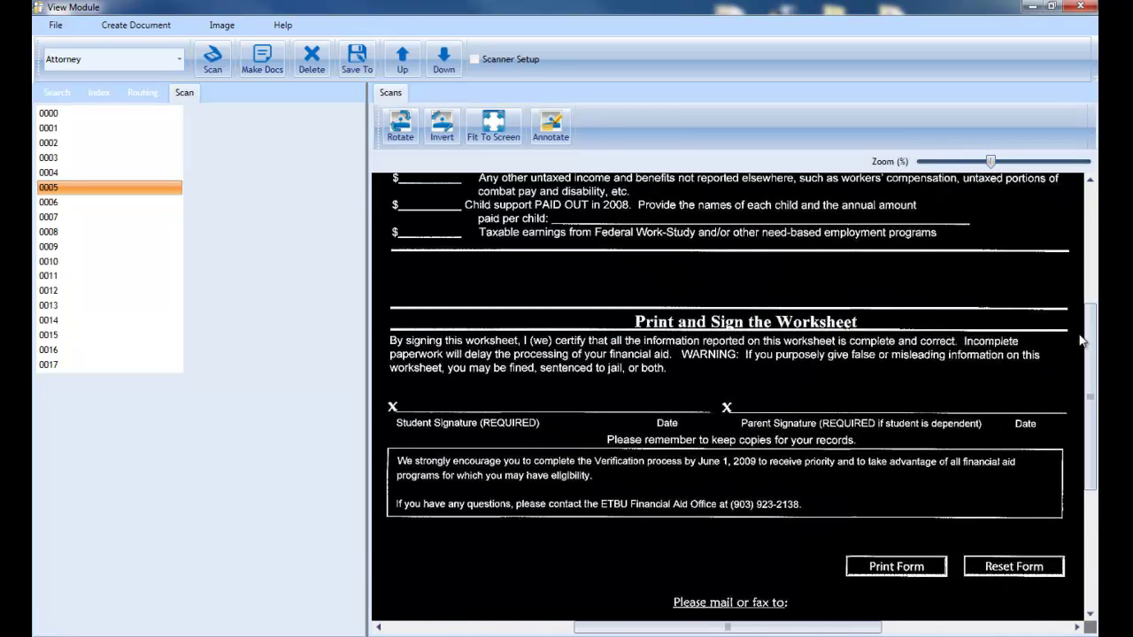
{"action": "left_click_drag", "start_coordinate": [1089, 341], "coordinate": [1090, 240]}
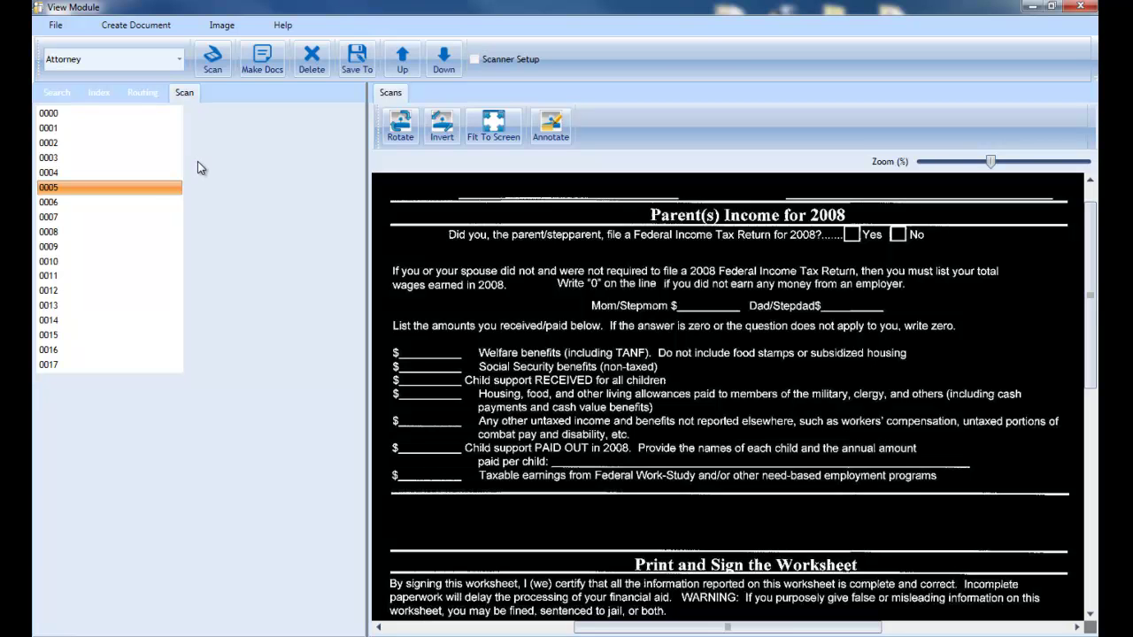
Examine scanned page 0007, then go back to 0000 and look through the pages of the batch in order.
{"action": "left_click", "coordinate": [66, 222]}
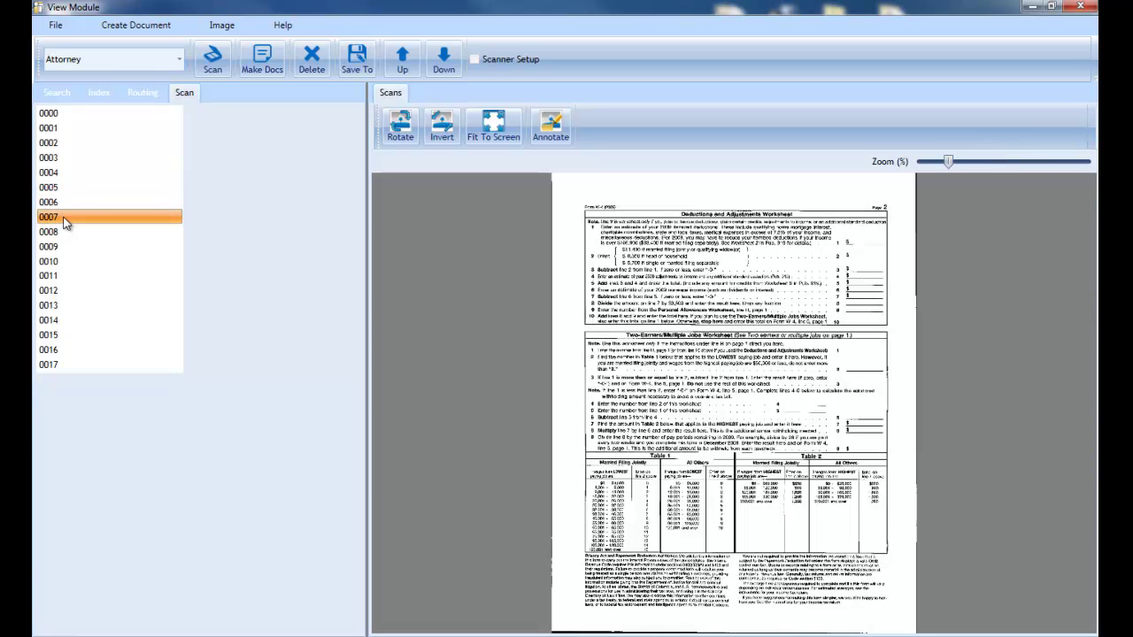
{"action": "left_click", "coordinate": [73, 112]}
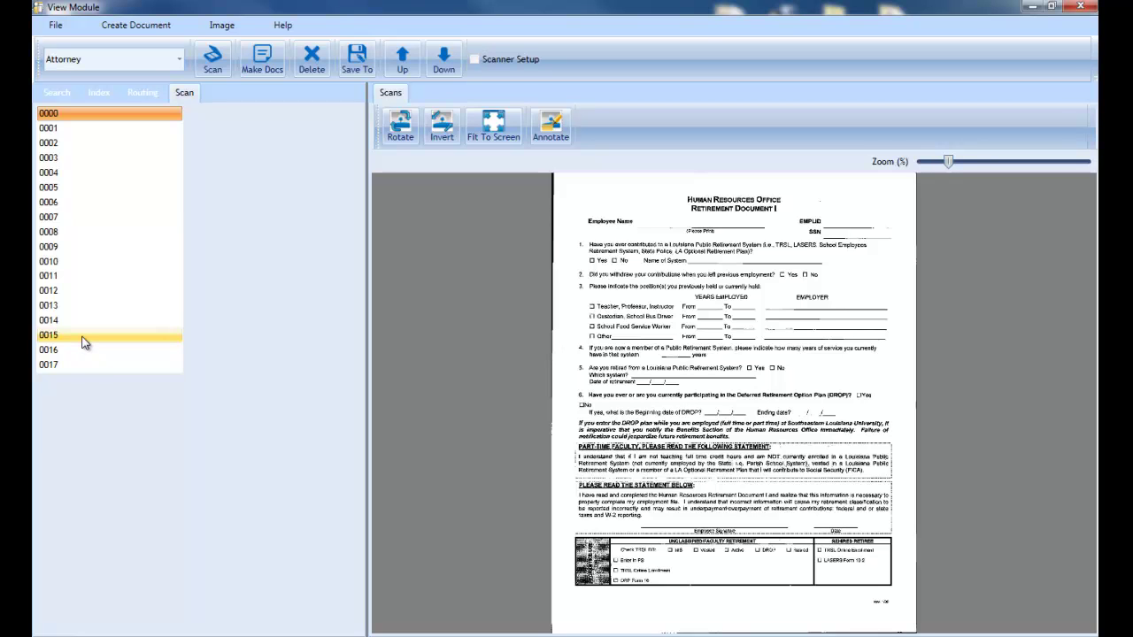
{"action": "left_click", "coordinate": [121, 129]}
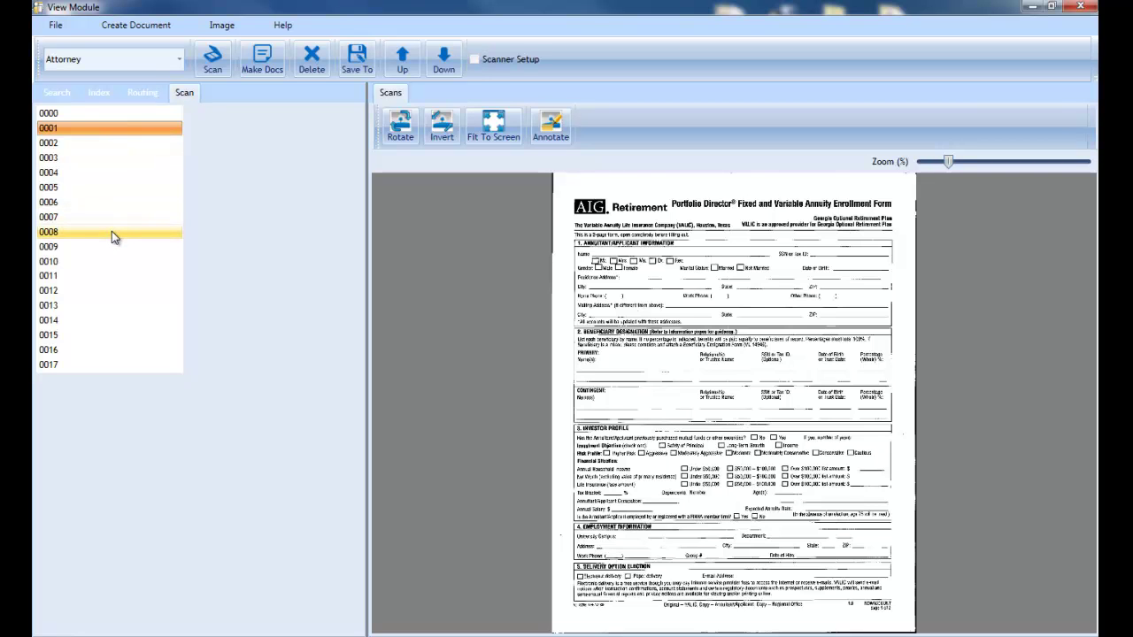
{"action": "key", "text": "Down"}
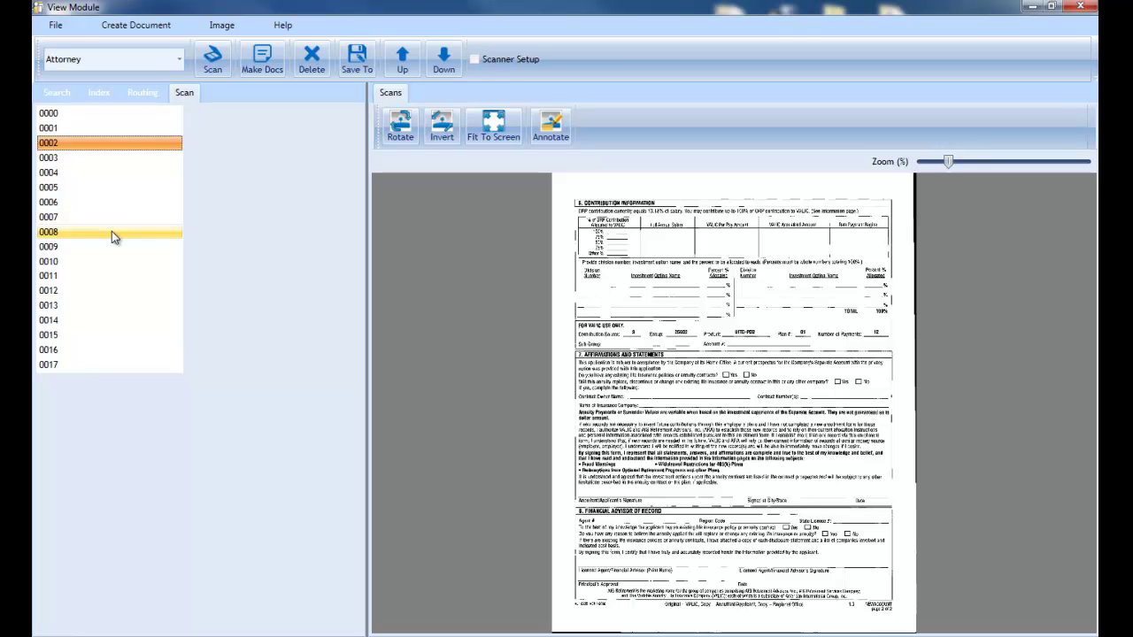
{"action": "key", "text": "Down"}
{"action": "key", "text": "Down"}
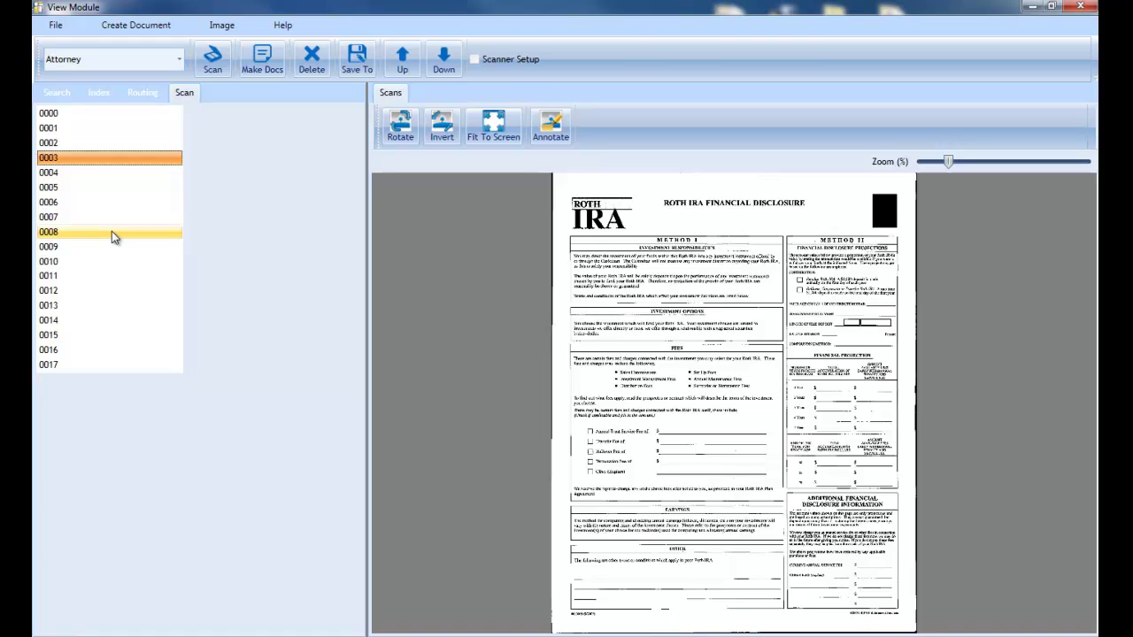
{"action": "key", "text": "Down"}
{"action": "key", "text": "Down"}
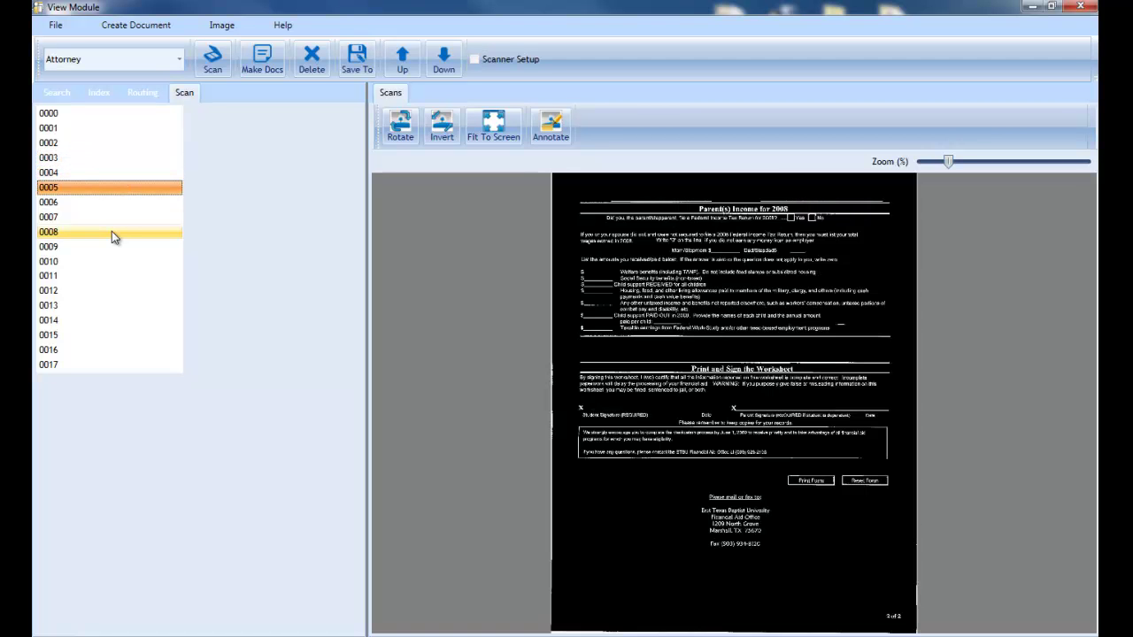
{"action": "key", "text": "Down"}
{"action": "key", "text": "Down"}
{"action": "key", "text": "Down"}
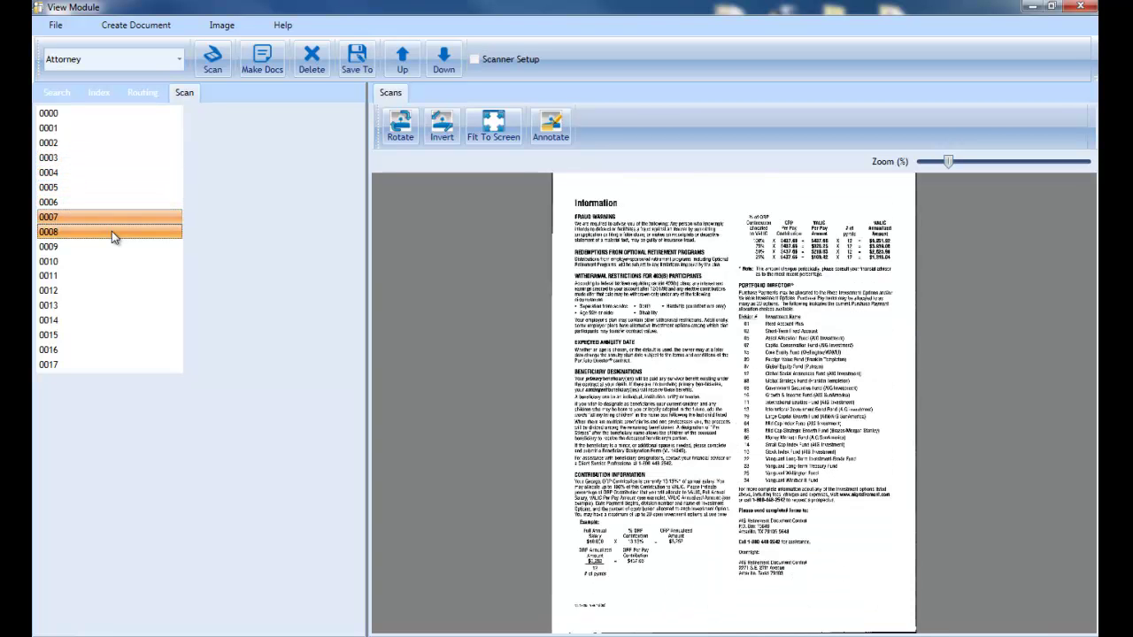
Delete scanned page 0010, the first page of the estate planning form, and check the page now in that position.
{"action": "key", "text": "Down"}
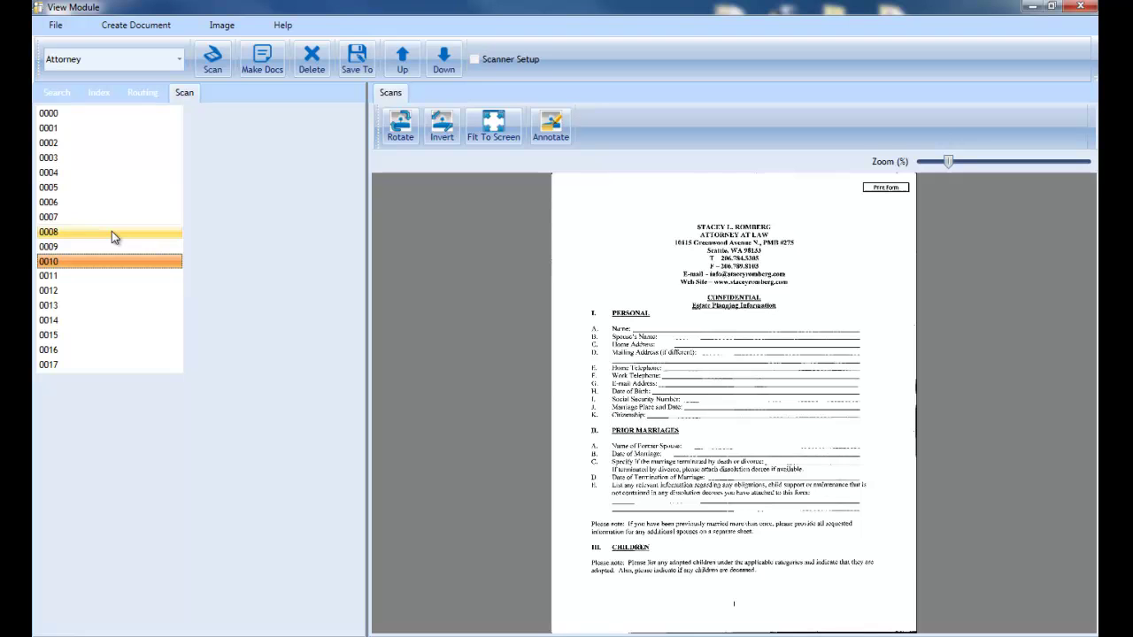
{"action": "left_click", "coordinate": [314, 63]}
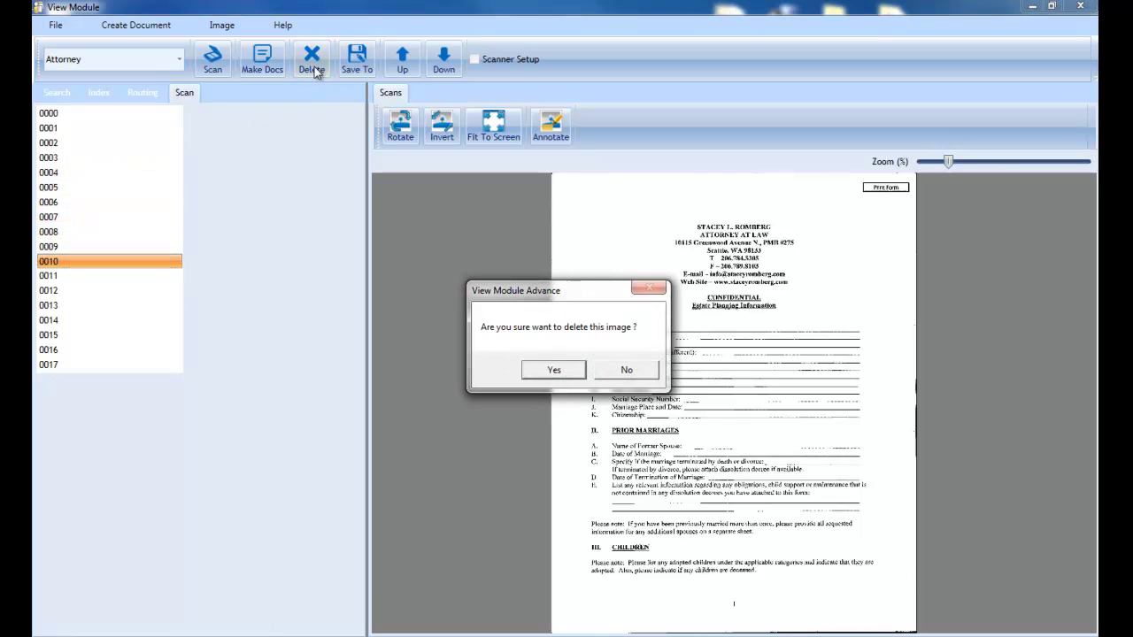
{"action": "left_click", "coordinate": [553, 370]}
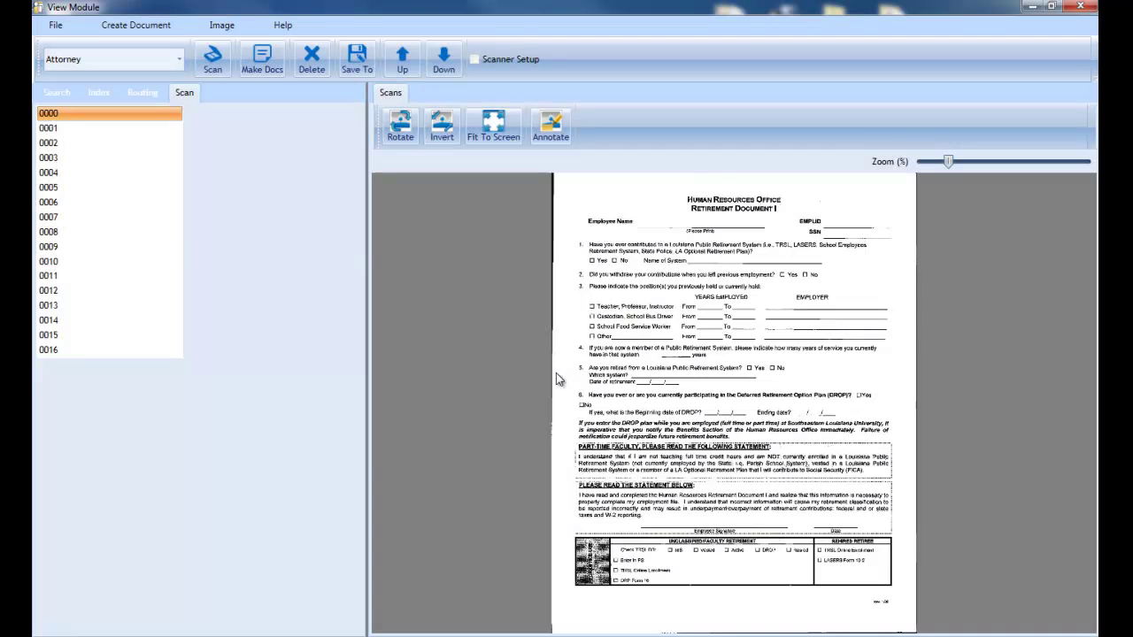
{"action": "left_click", "coordinate": [92, 261]}
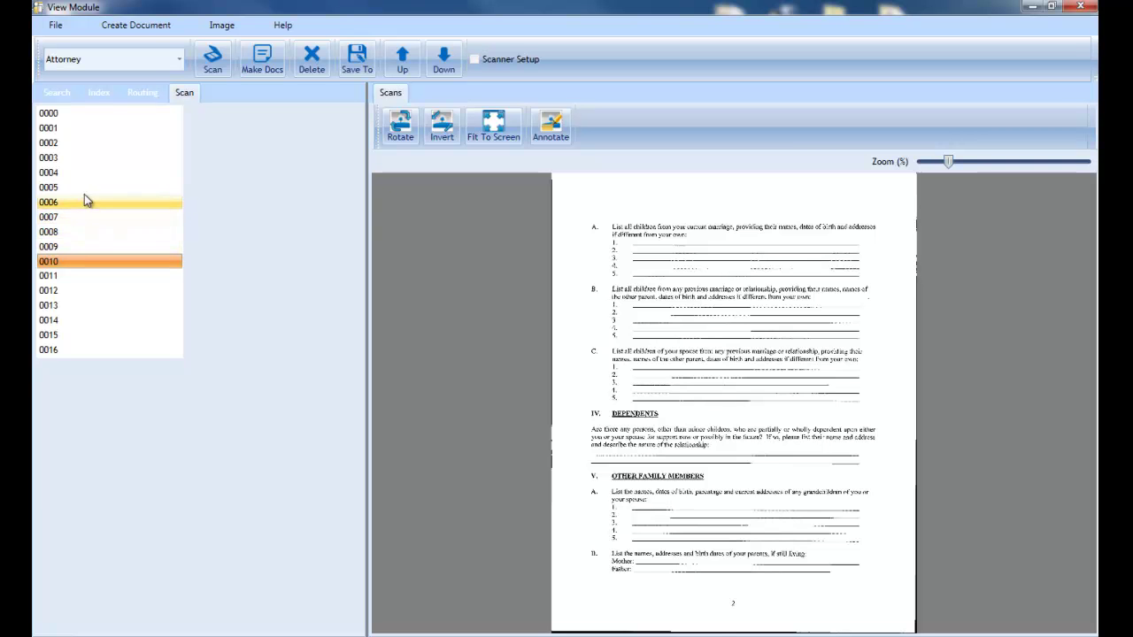
Move the first scanned page, the Human Resources Office retirement document, down three places to position 0003.
{"action": "left_click", "coordinate": [94, 118]}
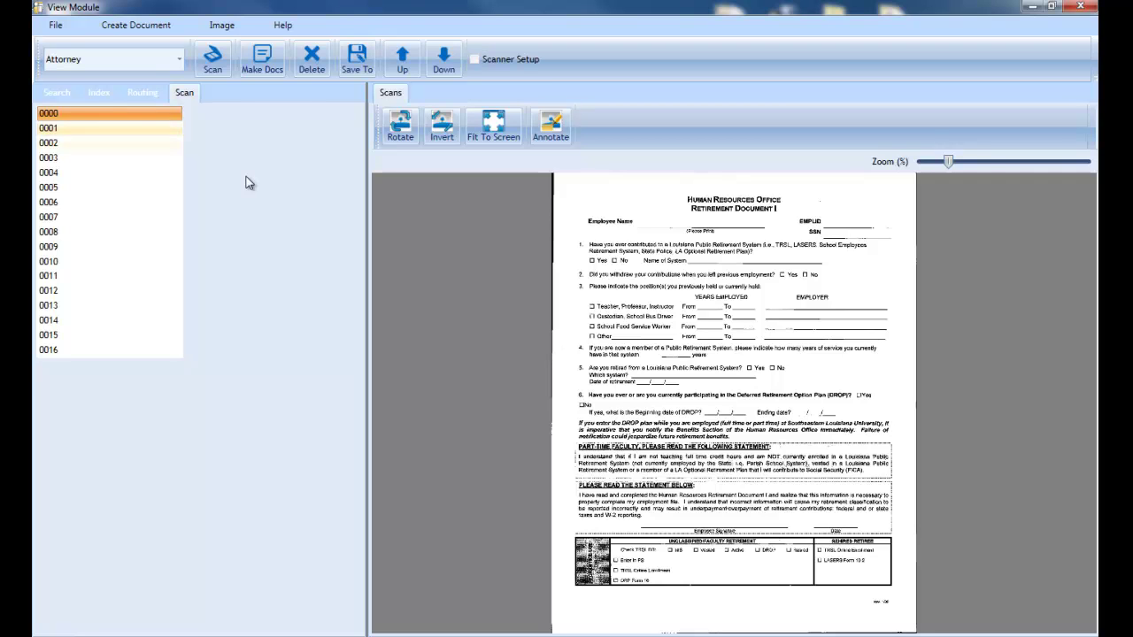
{"action": "left_click", "coordinate": [441, 64]}
{"action": "left_click", "coordinate": [444, 65]}
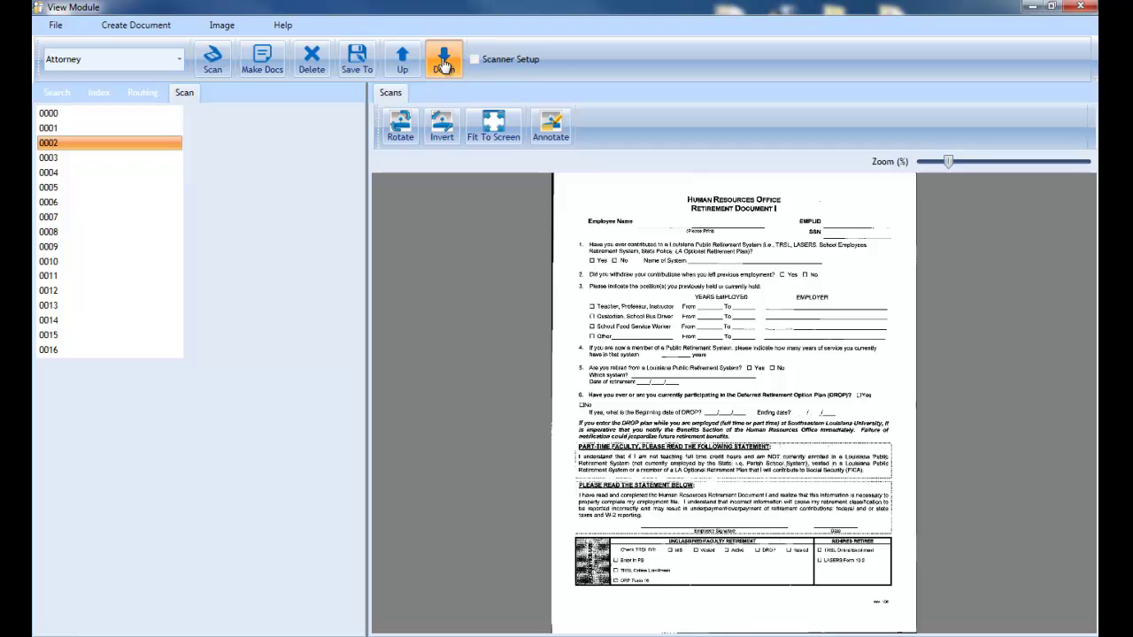
{"action": "left_click", "coordinate": [443, 64]}
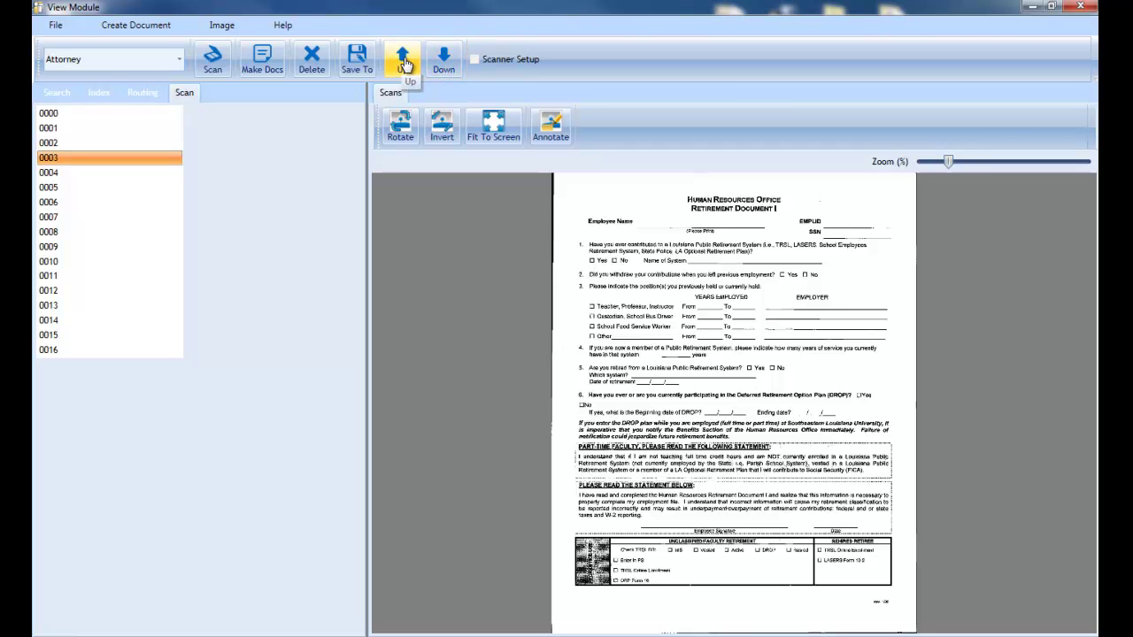
Move the Human Resources Office retirement document within the scan order, ending two places further down at position 0005.
{"action": "left_click", "coordinate": [404, 64]}
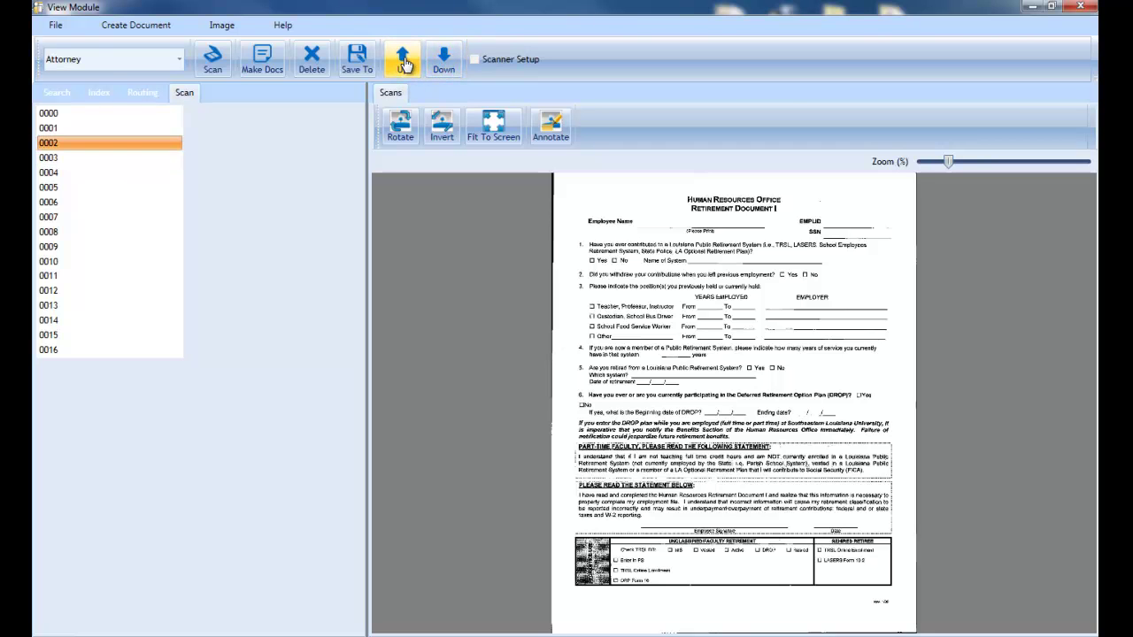
{"action": "left_click", "coordinate": [442, 64]}
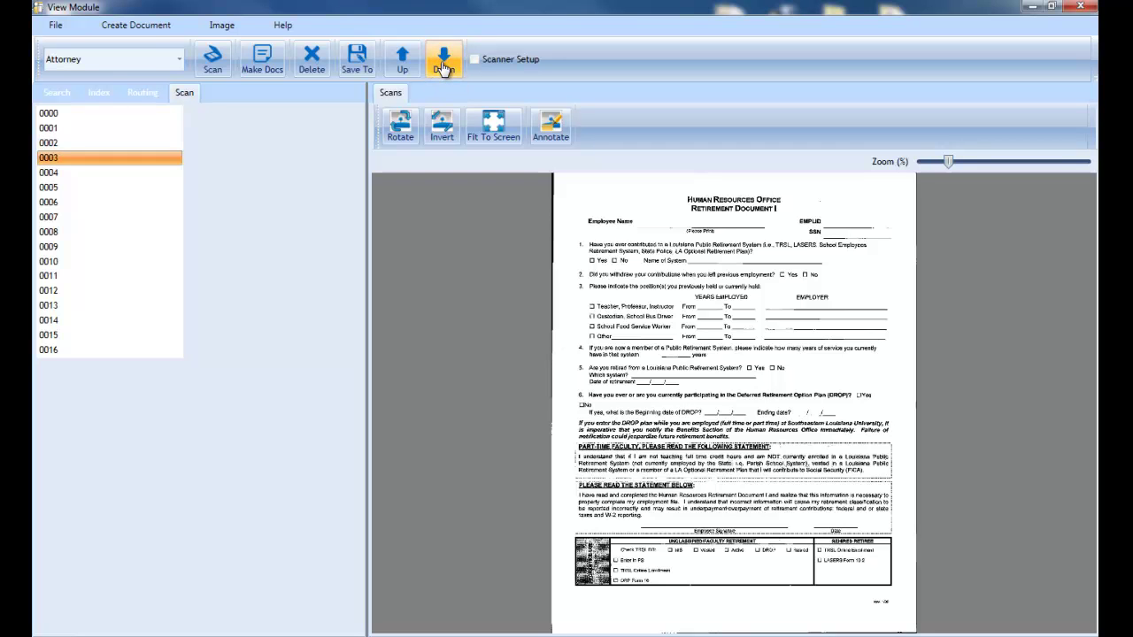
{"action": "left_click", "coordinate": [443, 64]}
{"action": "left_click", "coordinate": [442, 64]}
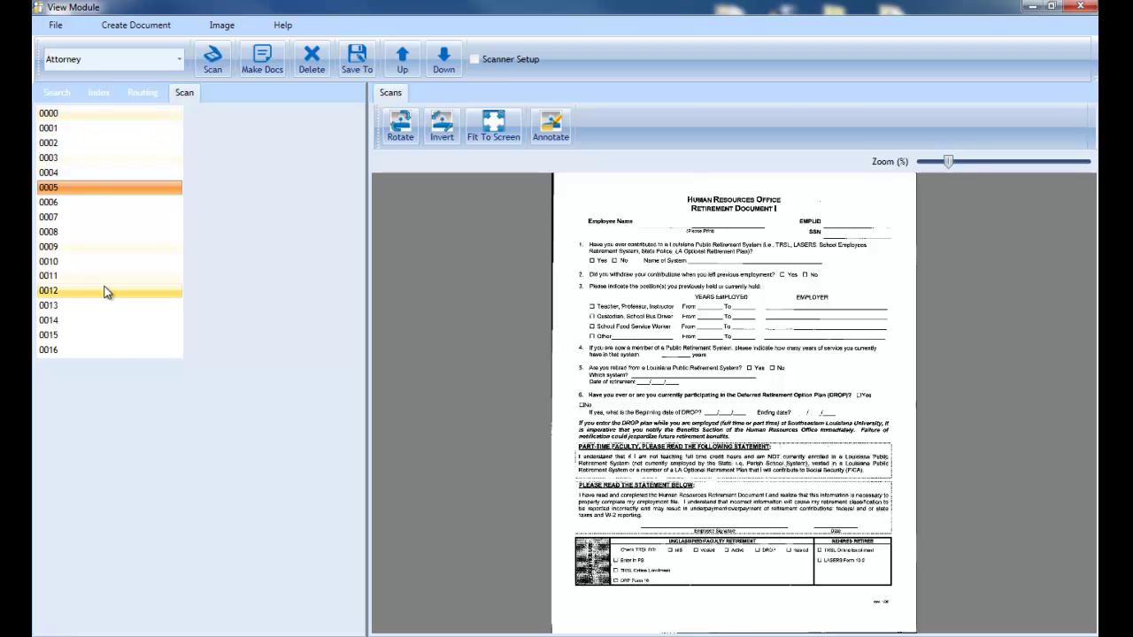
Check the estate planning pages at the end of the batch and make one document from scanned pages 0000 through 0008.
{"action": "left_click", "coordinate": [100, 352]}
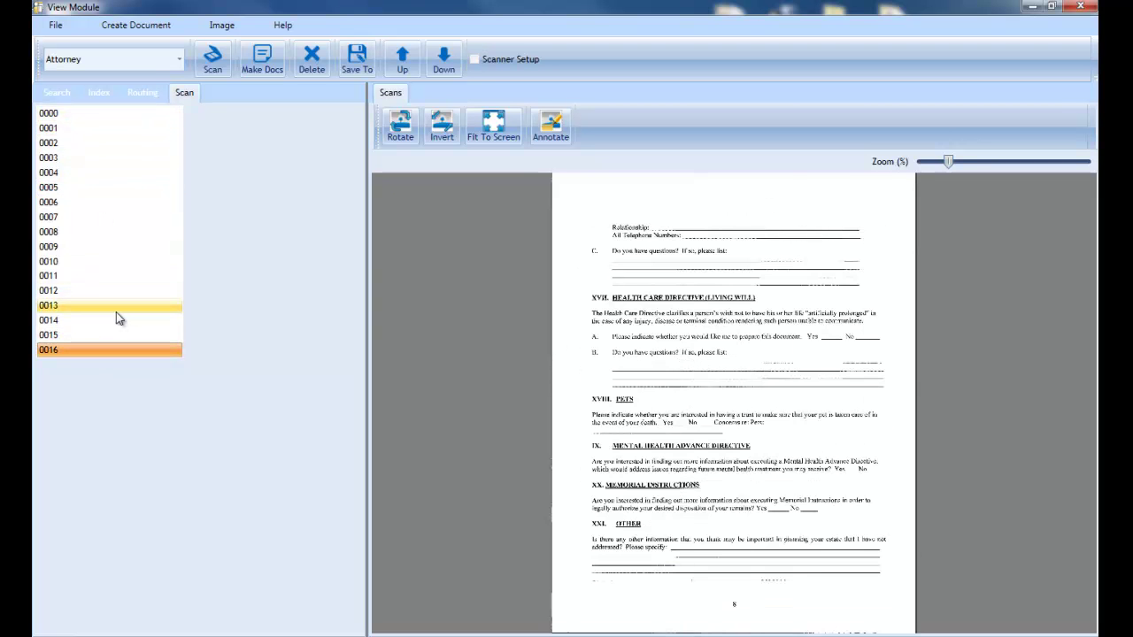
{"action": "left_click", "coordinate": [116, 316]}
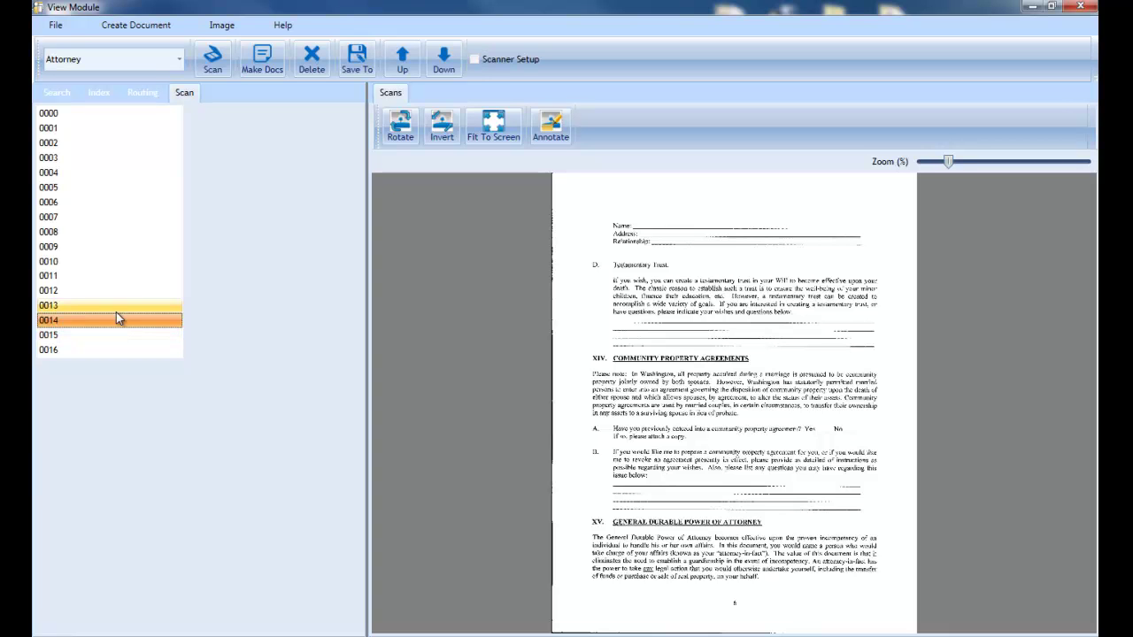
{"action": "key", "text": "Down"}
{"action": "key", "text": "Down"}
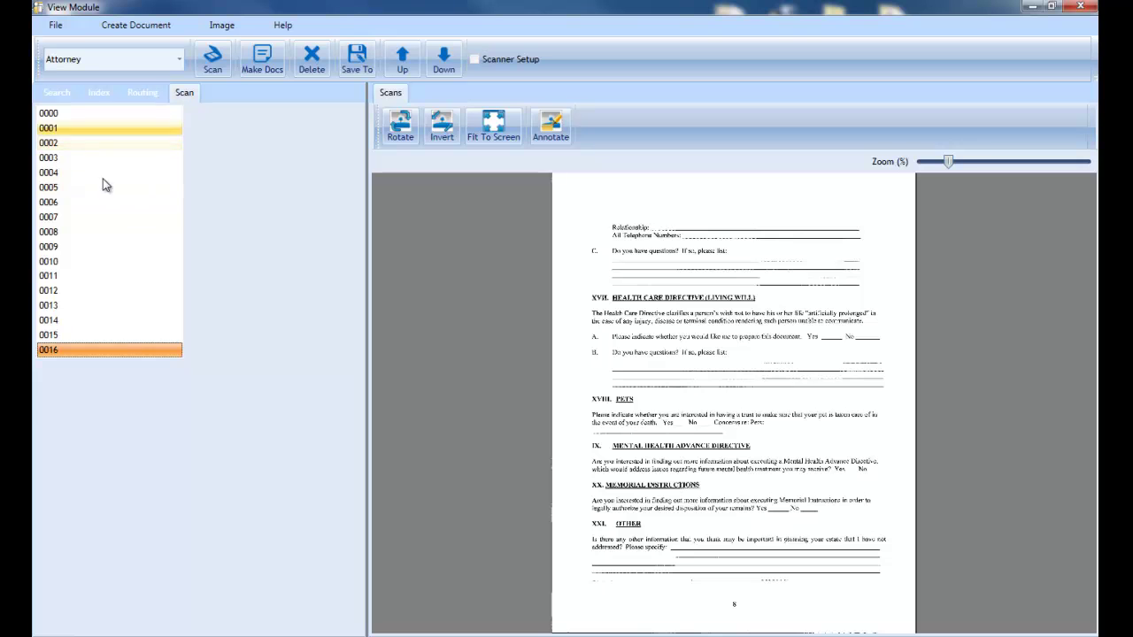
{"action": "left_click", "coordinate": [107, 232]}
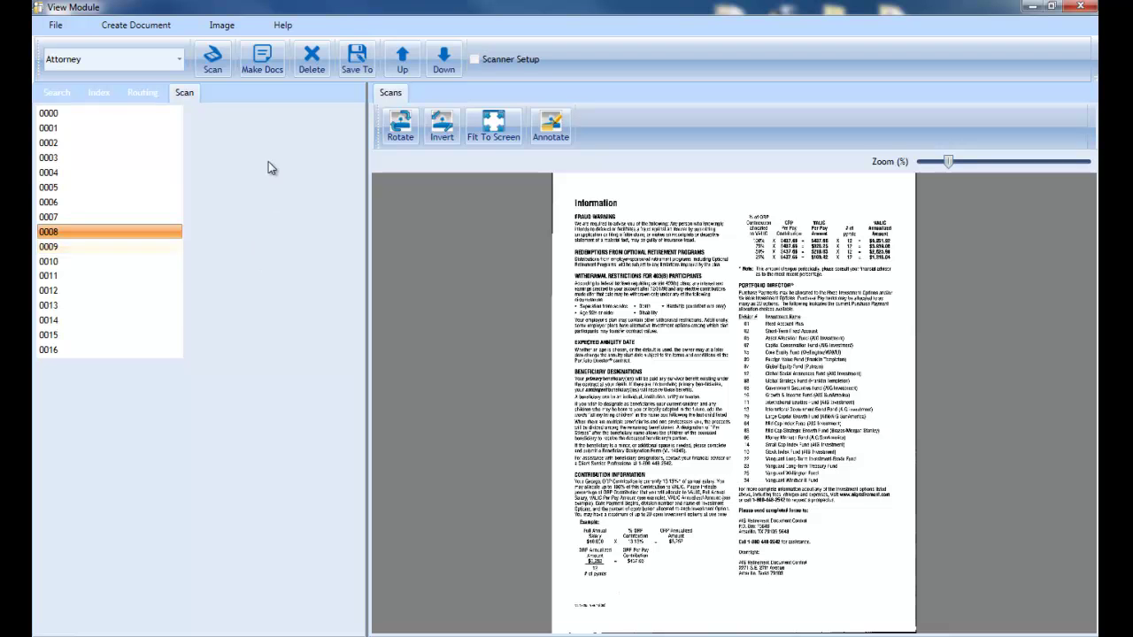
{"action": "left_click", "coordinate": [263, 62]}
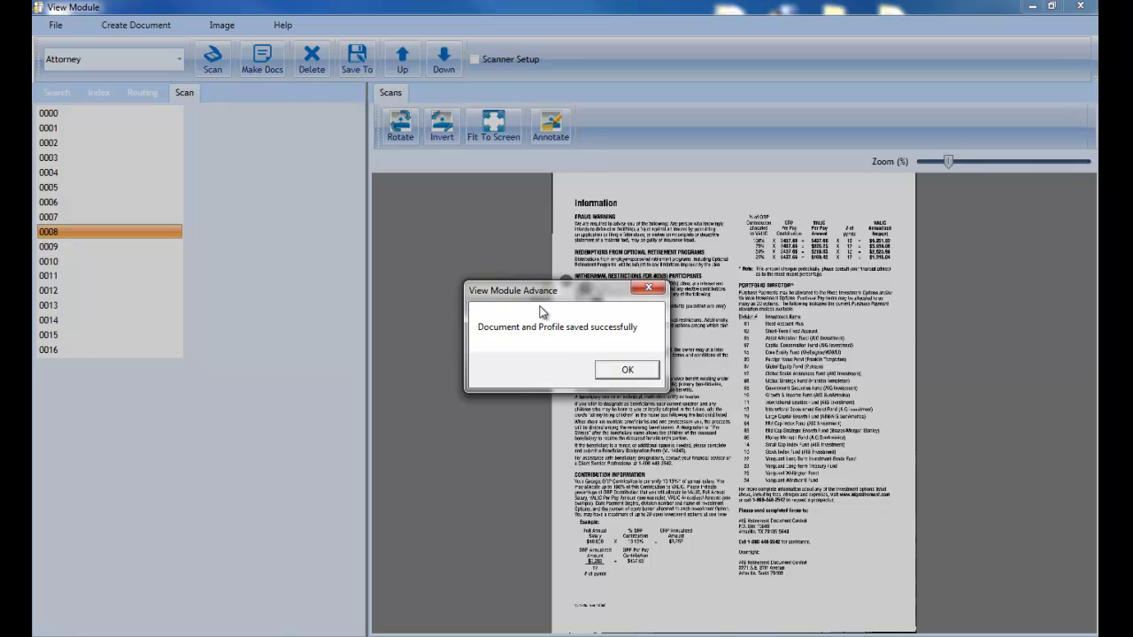
{"action": "left_click", "coordinate": [632, 370]}
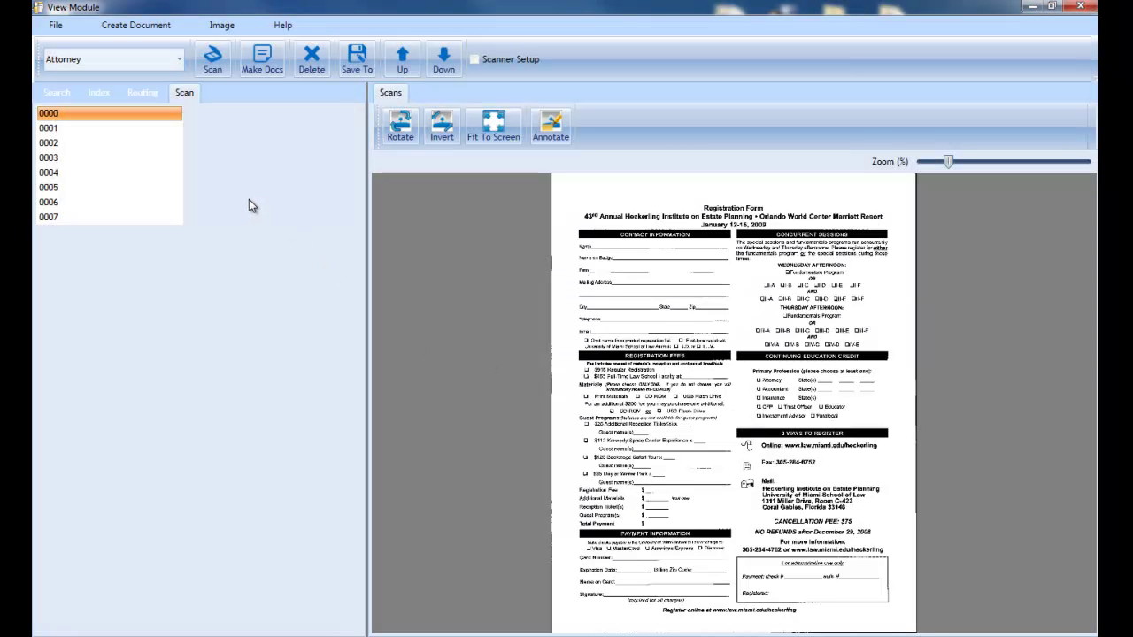
{"action": "left_click", "coordinate": [85, 218]}
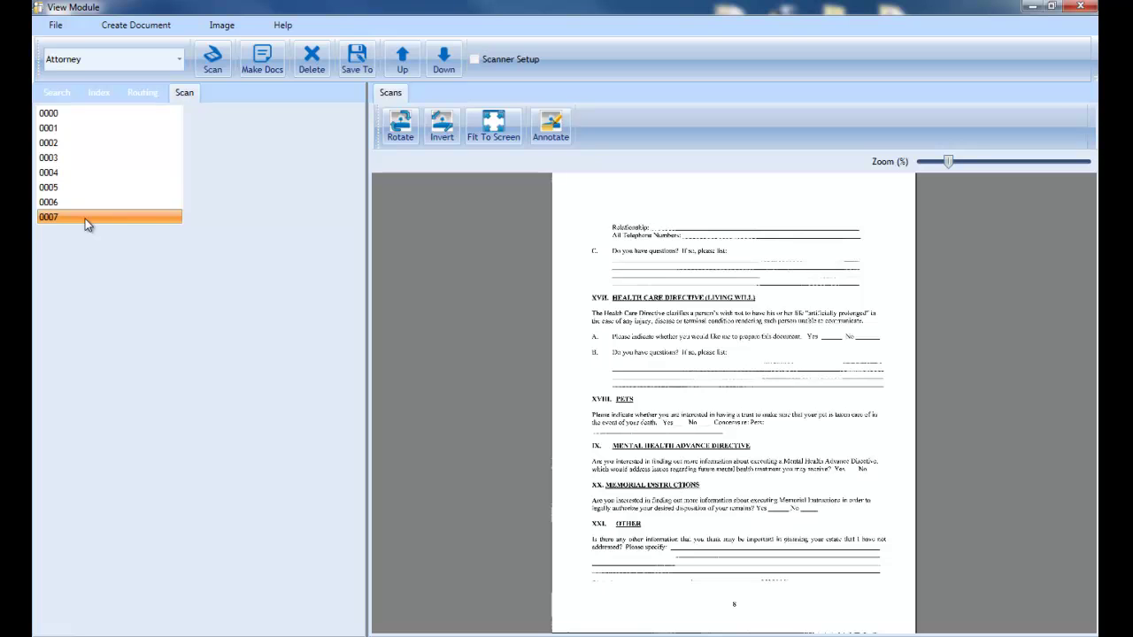
{"action": "left_click", "coordinate": [139, 26]}
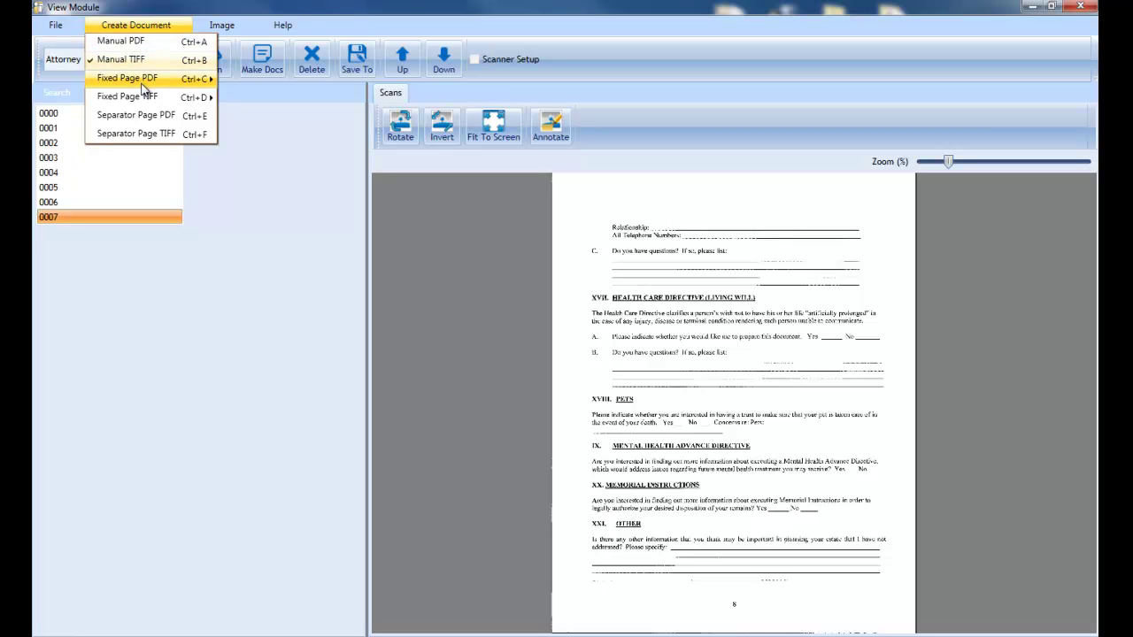
{"action": "mouse_move", "coordinate": [142, 85]}
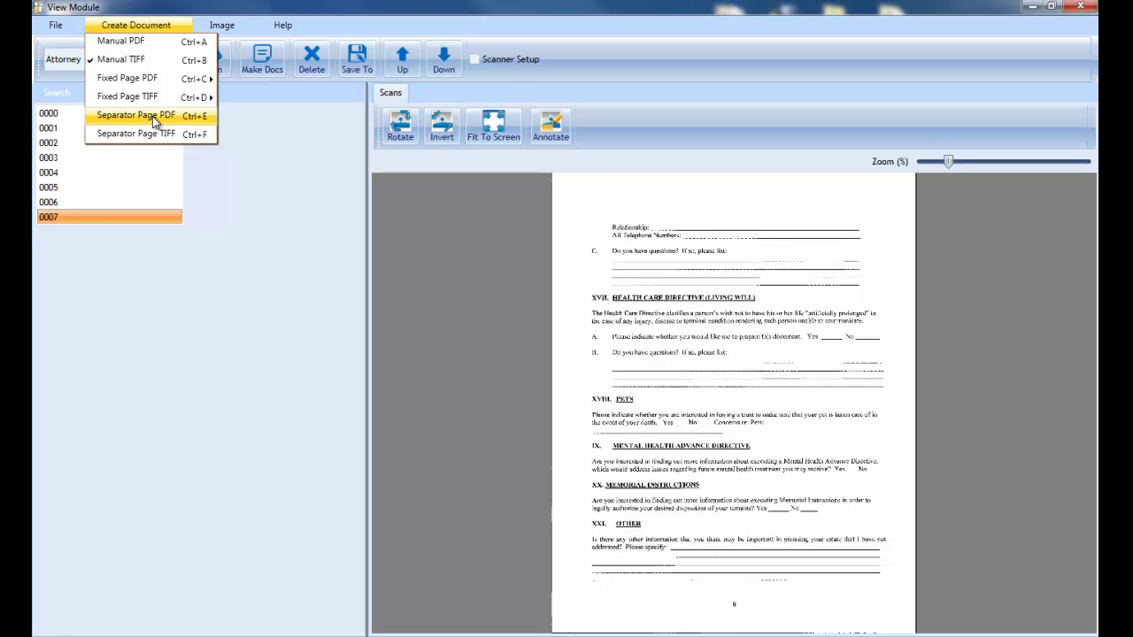
{"action": "left_click", "coordinate": [205, 231]}
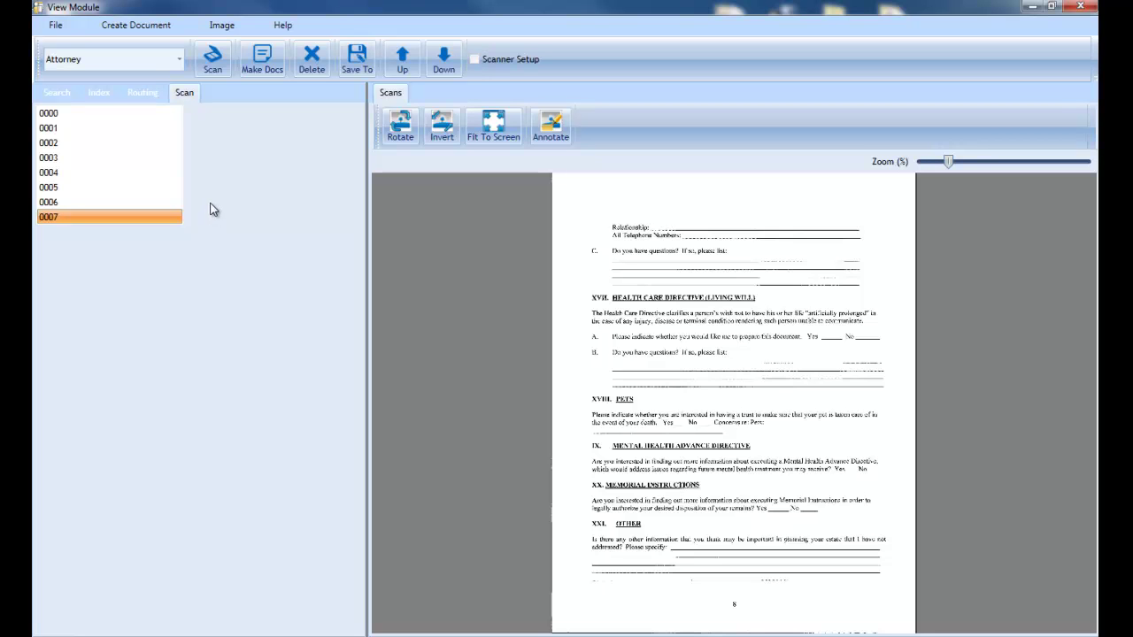
Set document creation to Fixed Page TIFF with 1 page per document and make documents from the remaining scanned pages.
{"action": "left_click", "coordinate": [161, 25]}
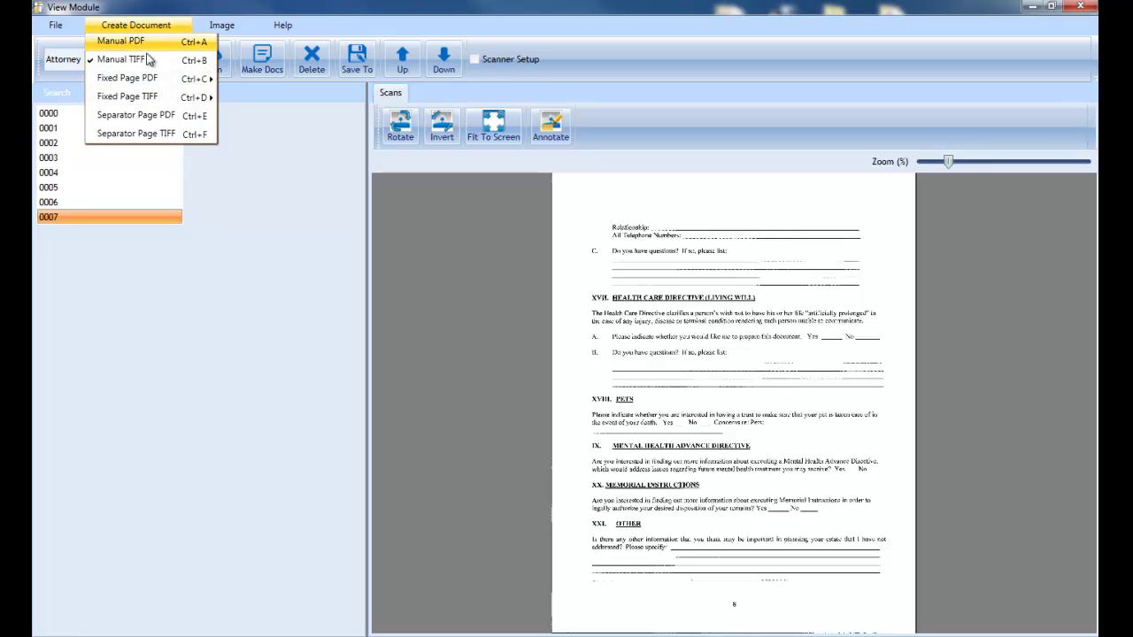
{"action": "mouse_move", "coordinate": [148, 99]}
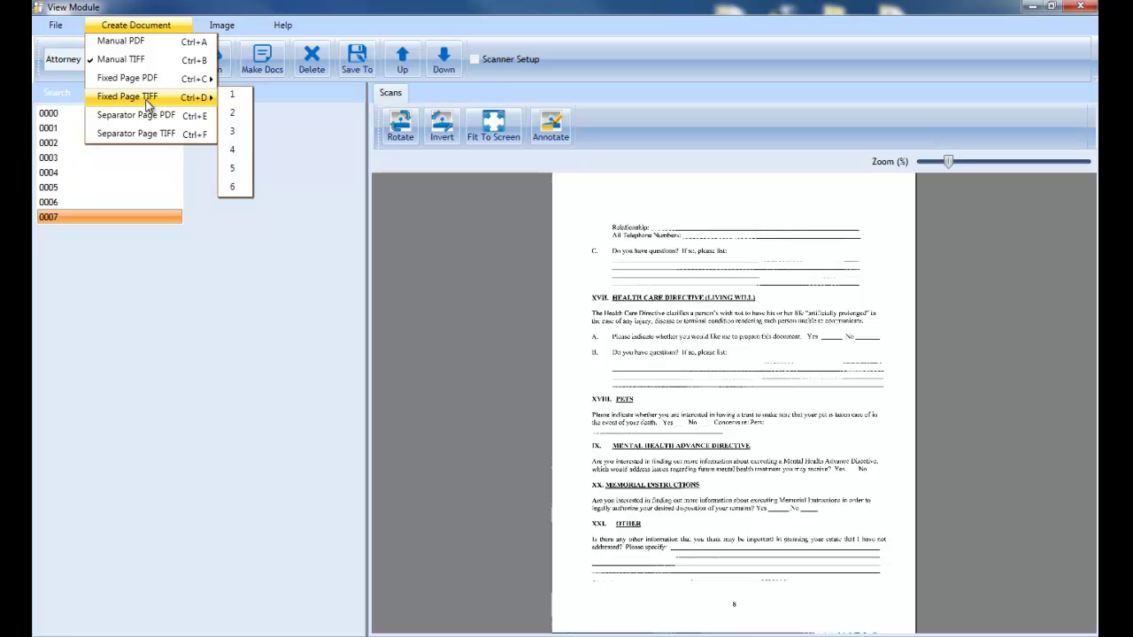
{"action": "left_click", "coordinate": [235, 100]}
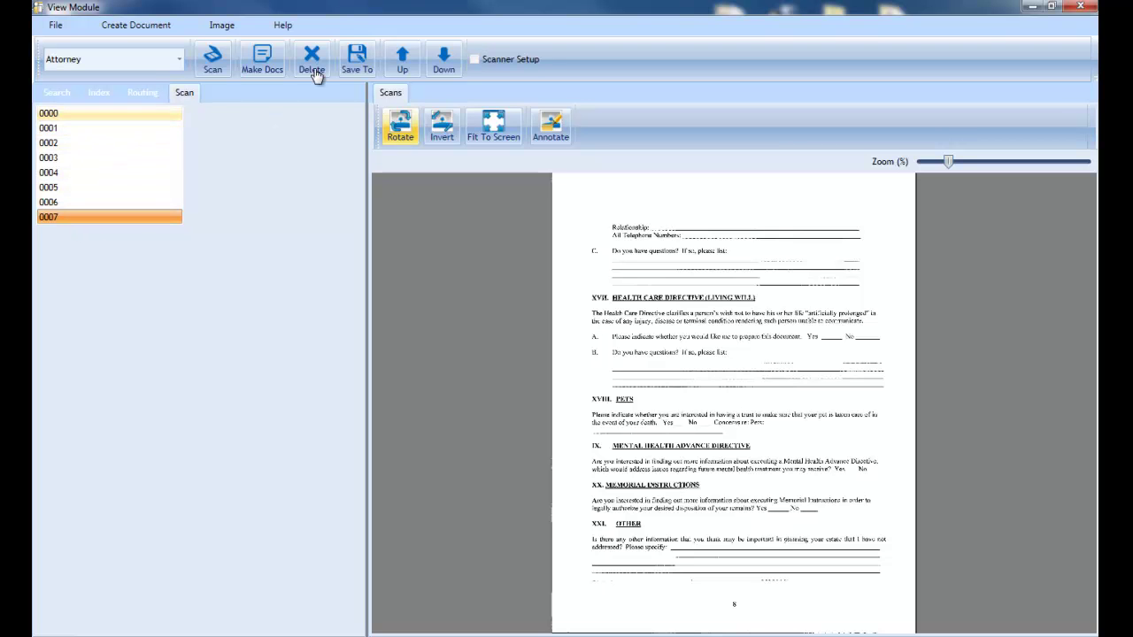
{"action": "left_click", "coordinate": [271, 67]}
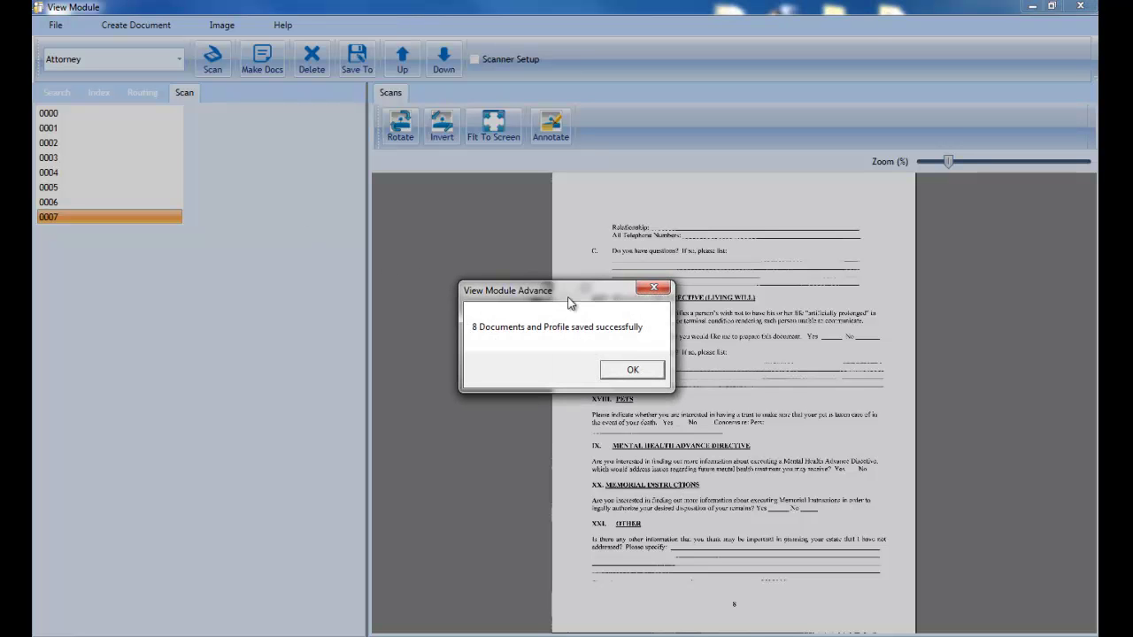
{"action": "left_click_drag", "start_coordinate": [515, 296], "coordinate": [293, 256]}
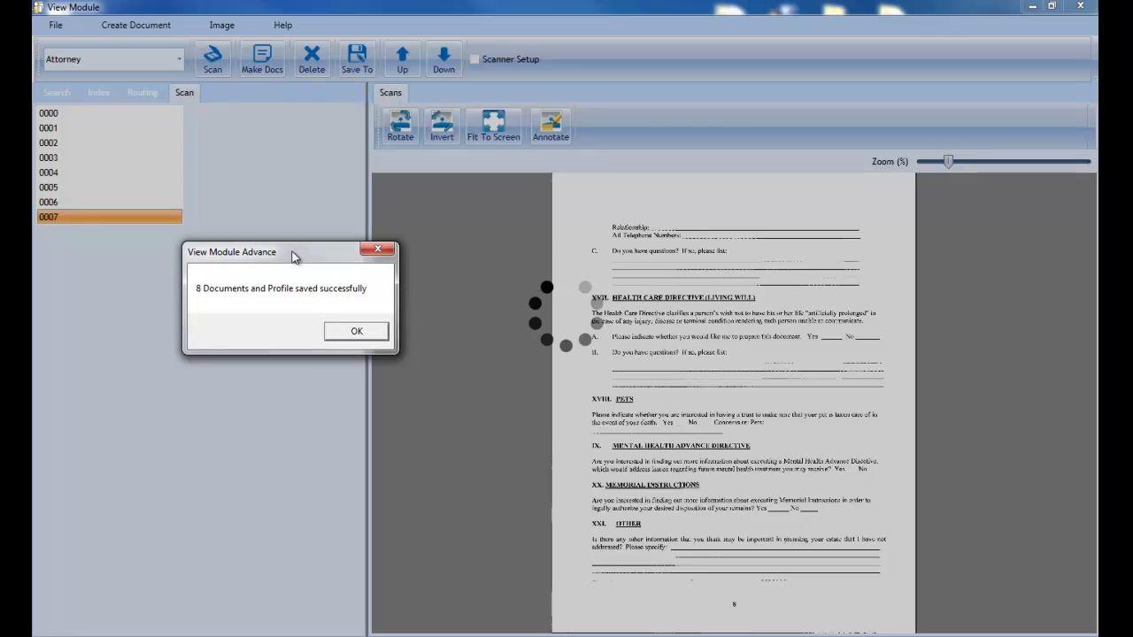
{"action": "left_click", "coordinate": [356, 332]}
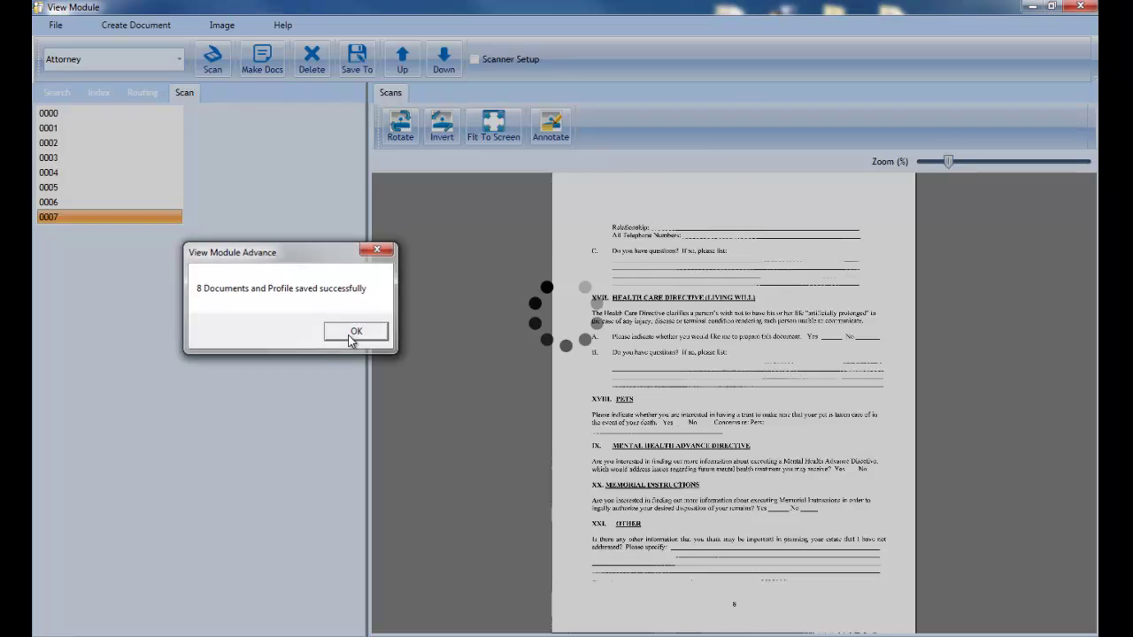